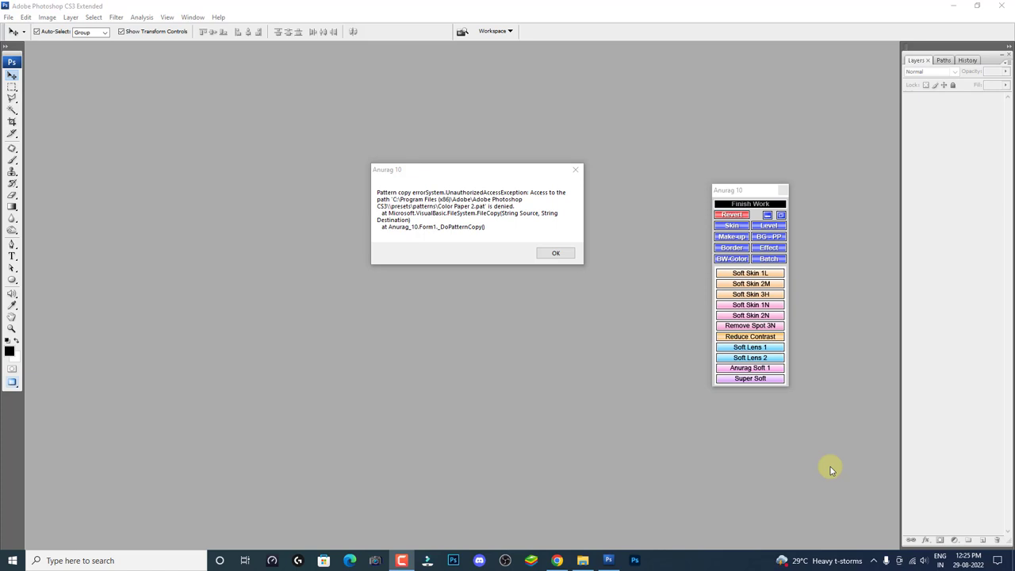
Move the pattern-copy error dialog aside and bring up the Anurag10 folder in File Explorer.
drag(490, 172, 456, 141)
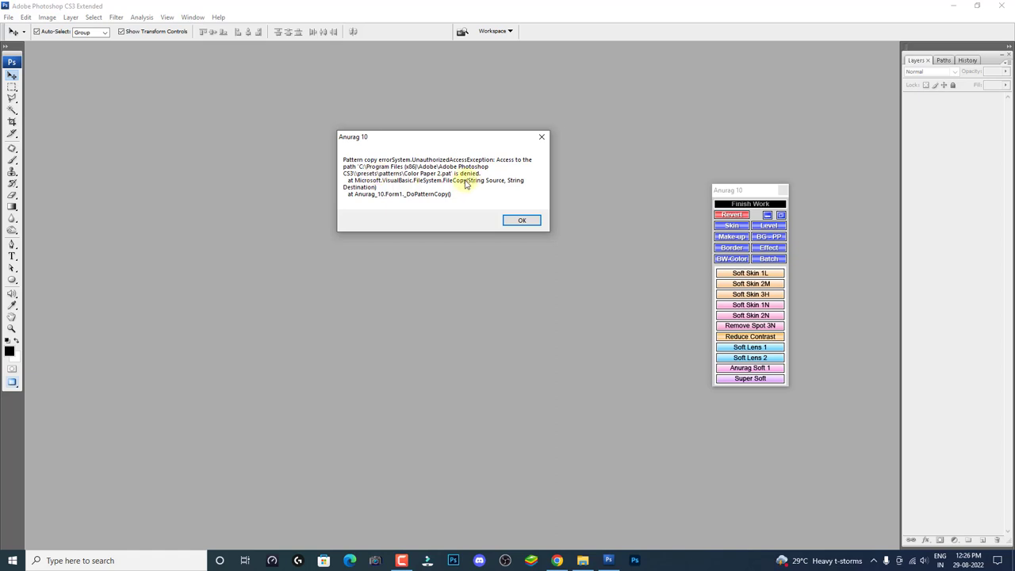
click(465, 195)
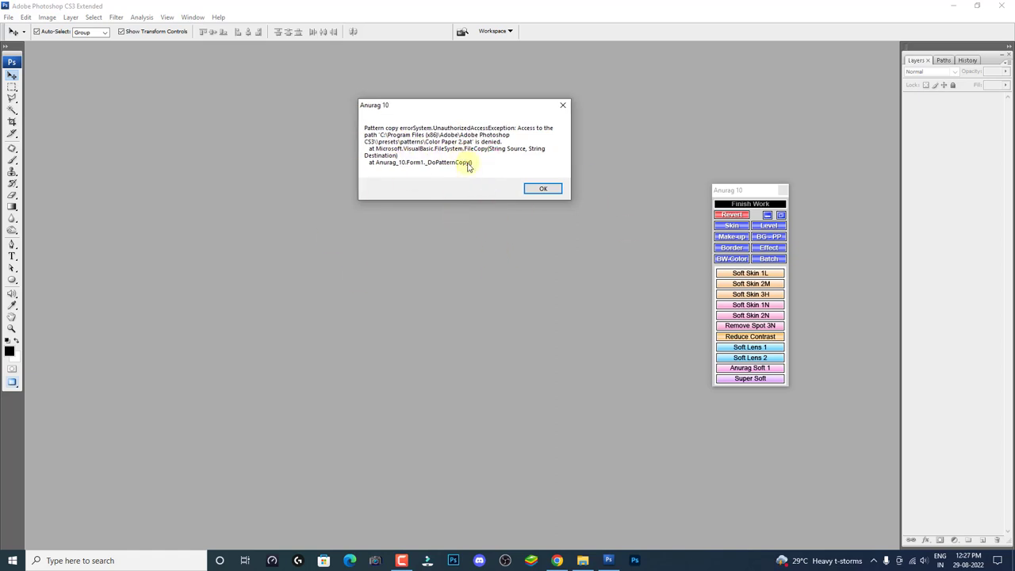
click(583, 560)
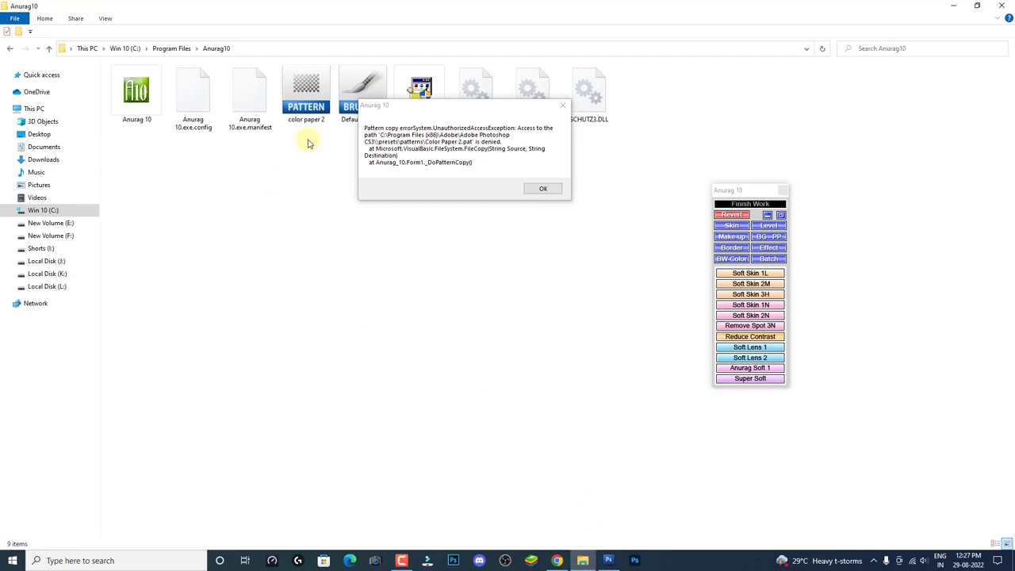
Select both the color paper 2 and Default Brushes files and copy them to the clipboard.
drag(427, 116, 429, 158)
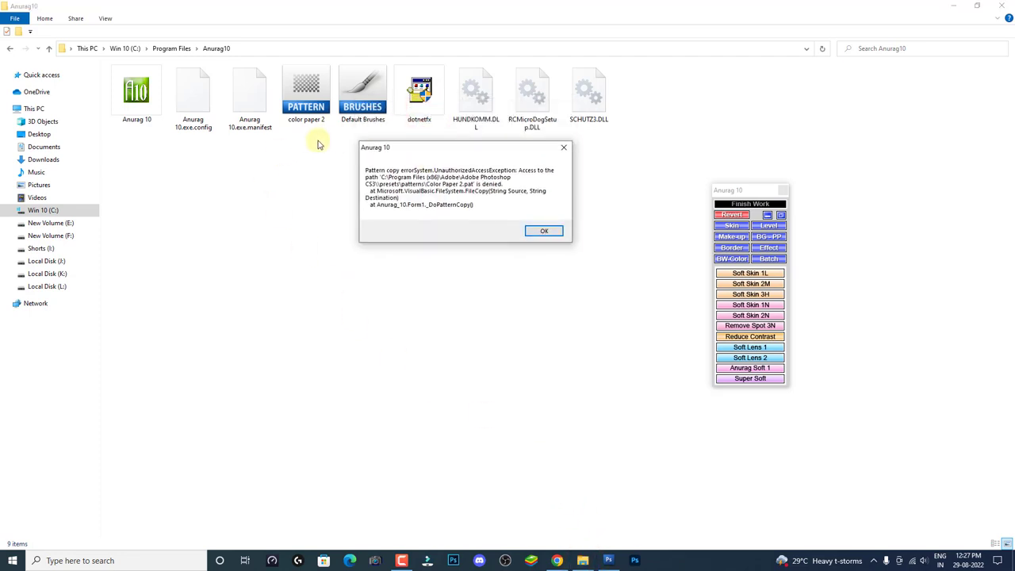
mouse_move(330, 127)
mouse_down()
mouse_move(300, 139)
mouse_move(371, 102)
mouse_up()
right_click(370, 86)
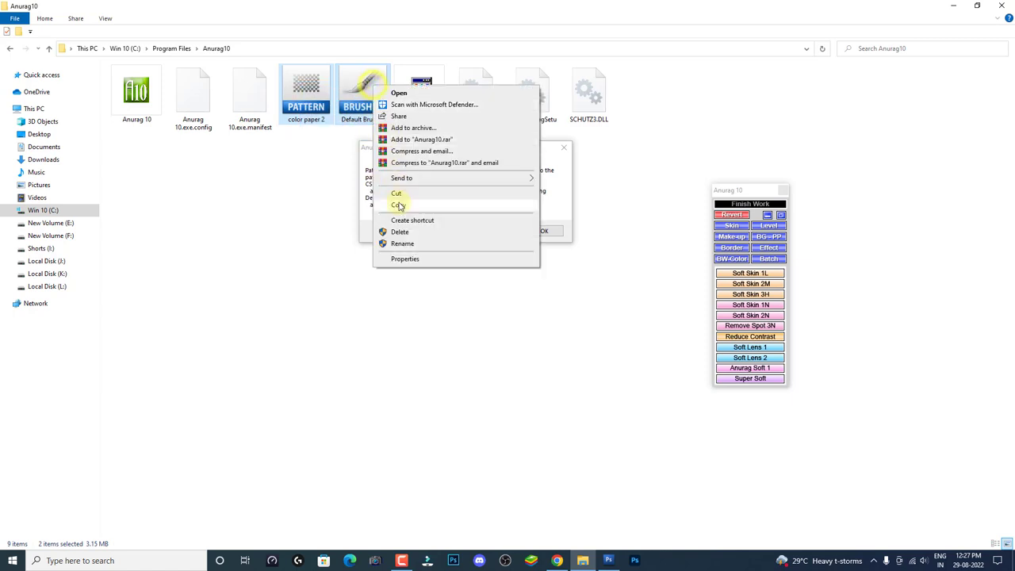
click(386, 208)
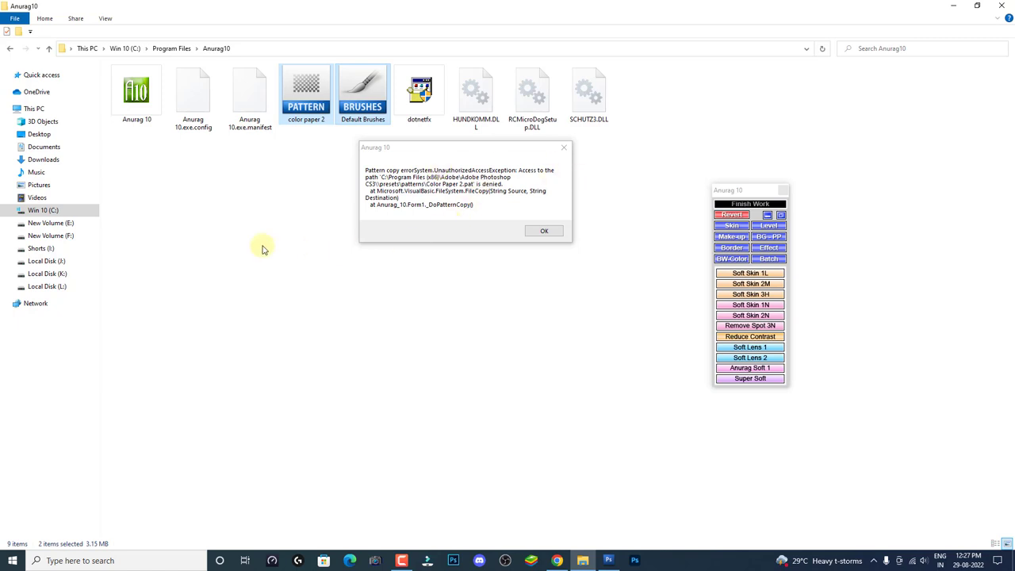
Open the Win 10 (C:) drive in a new window and move it and the error dialog aside.
right_click(43, 208)
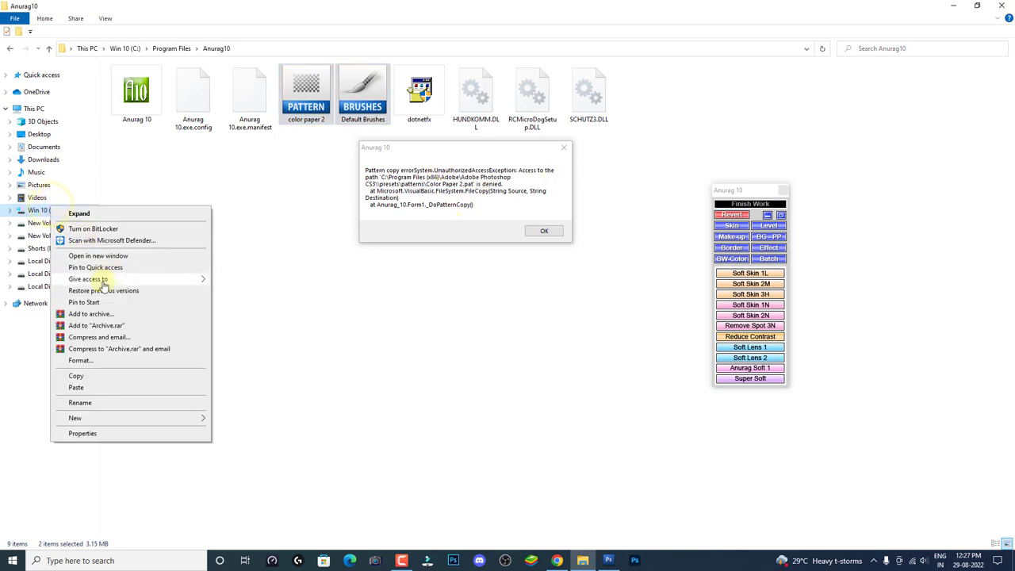
click(116, 255)
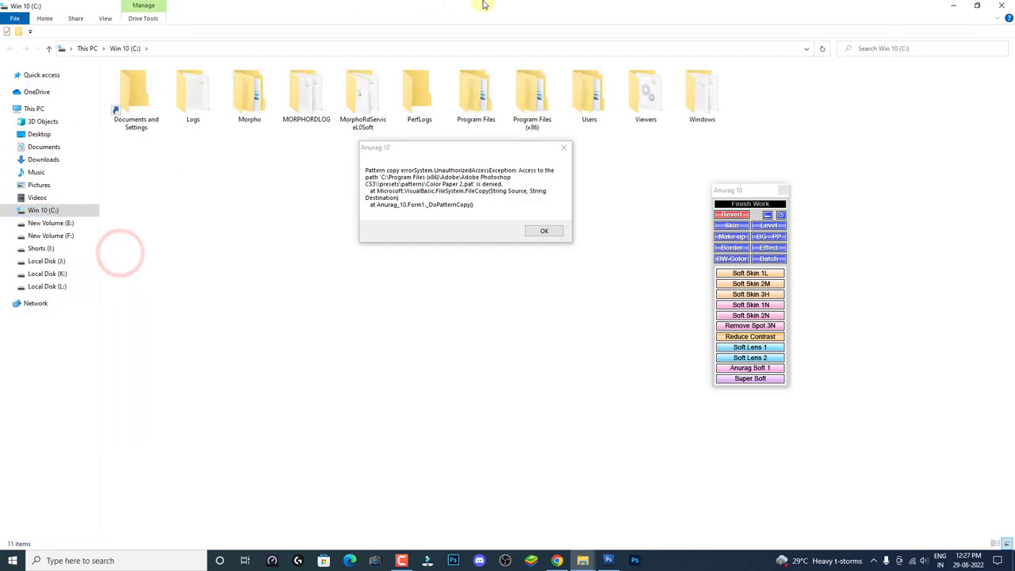
drag(485, 11, 361, 16)
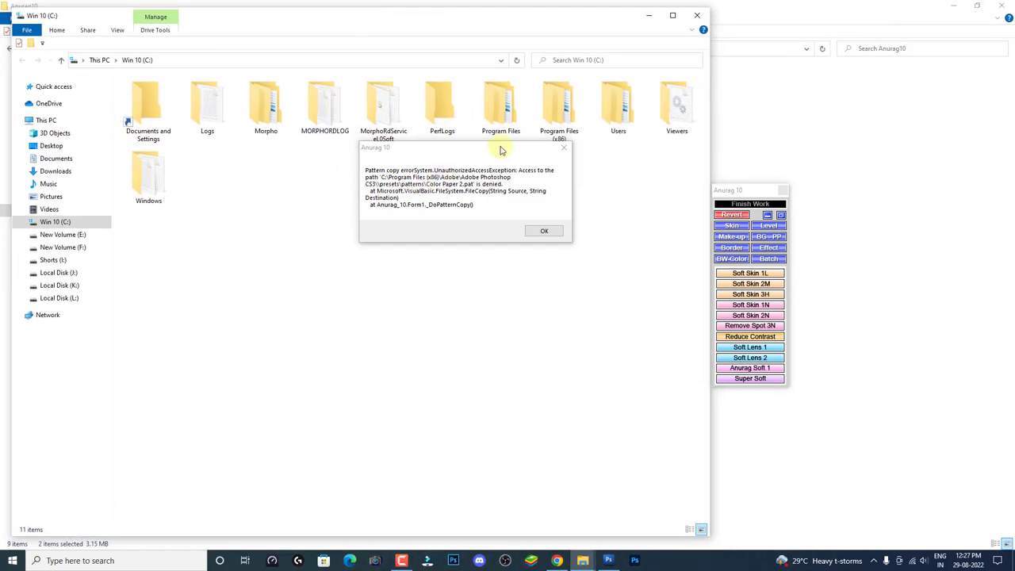
drag(498, 148, 510, 174)
Navigate to Program Files (x86) > Adobe > Adobe Photoshop CS3.
double_click(556, 108)
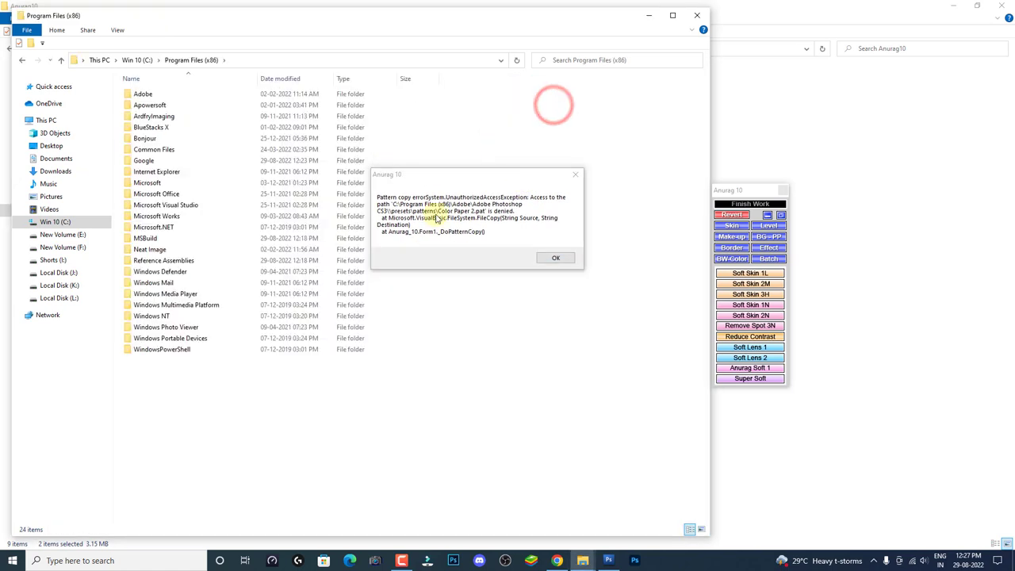
double_click(145, 94)
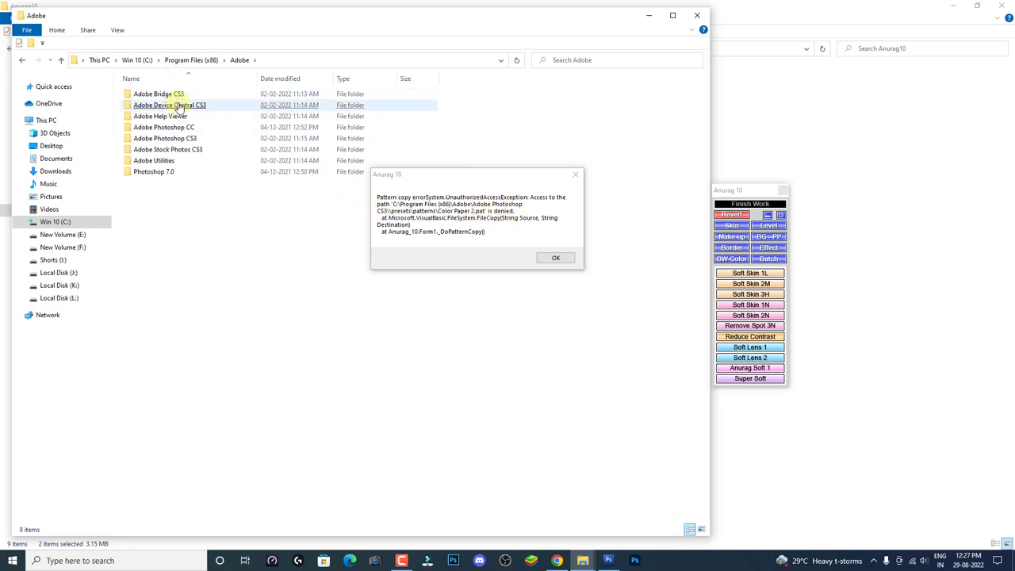
click(177, 140)
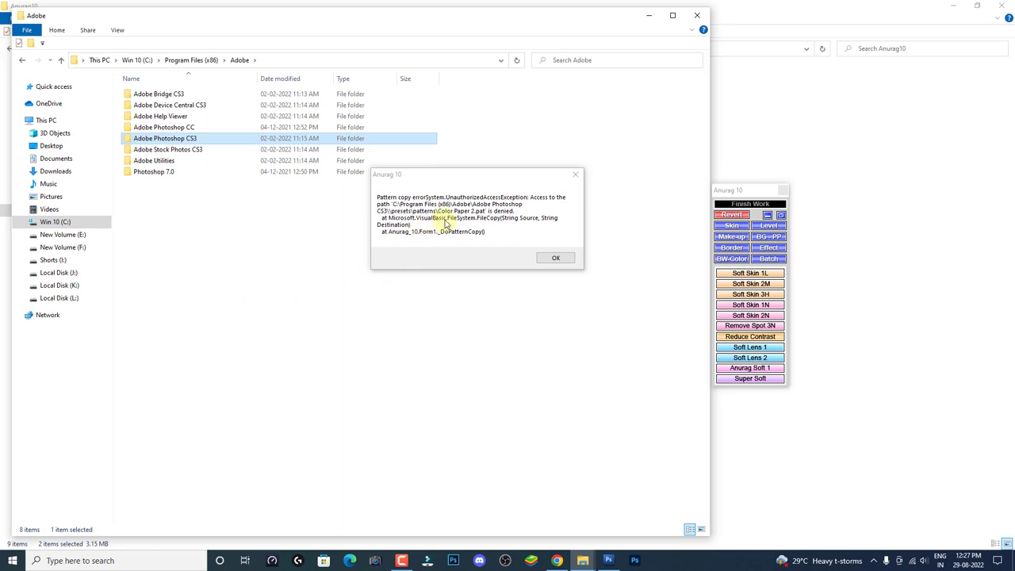
double_click(170, 138)
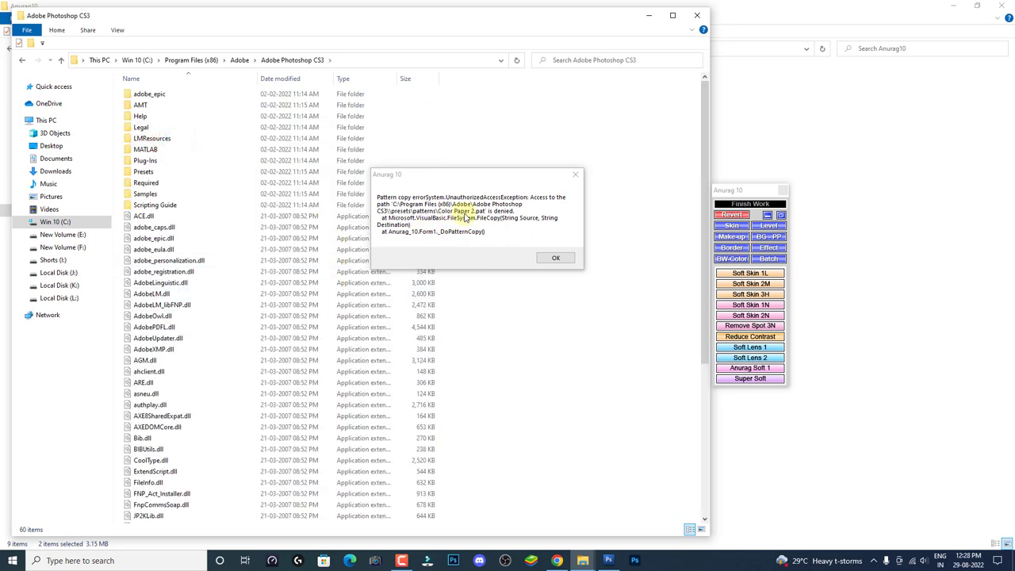
Switch between the Anurag10 and Photoshop folder windows, moving the error dialog to the upper right.
click(648, 103)
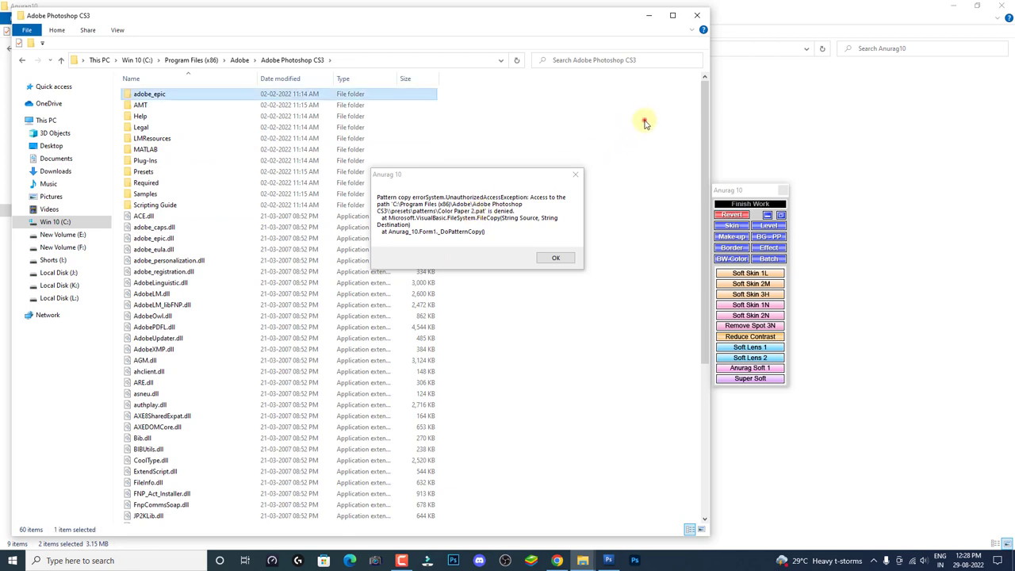
key(c)
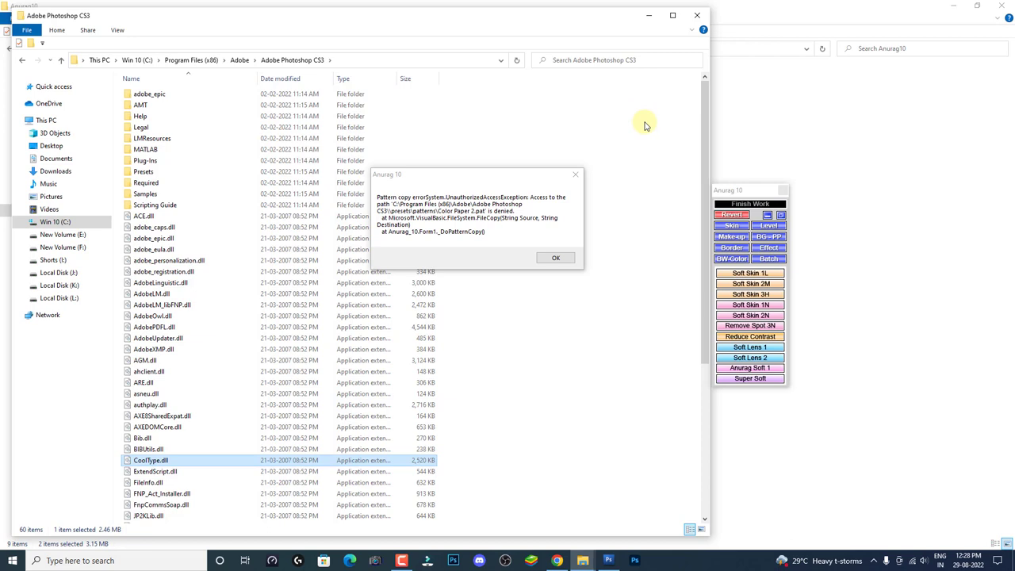
click(789, 6)
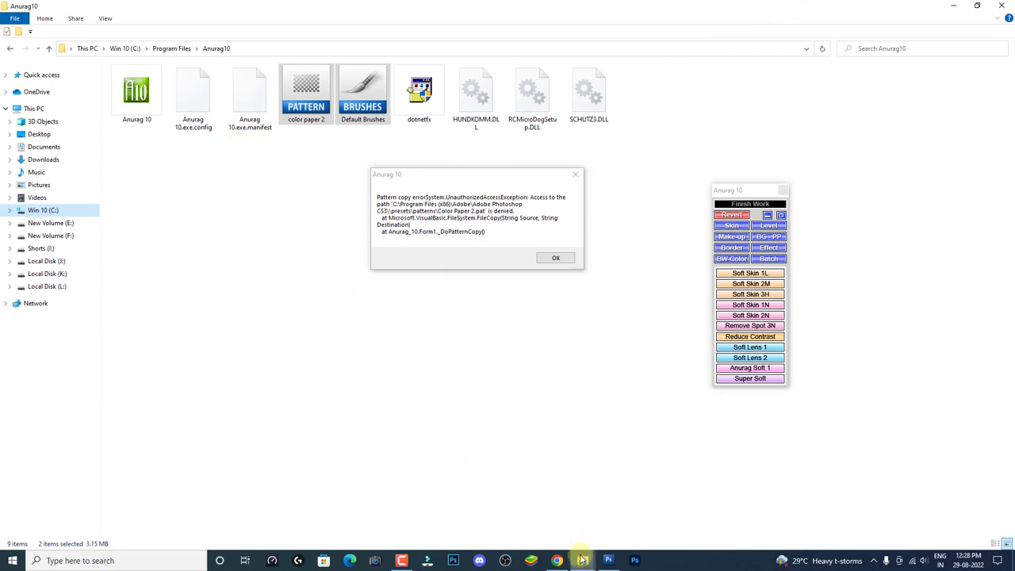
click(632, 492)
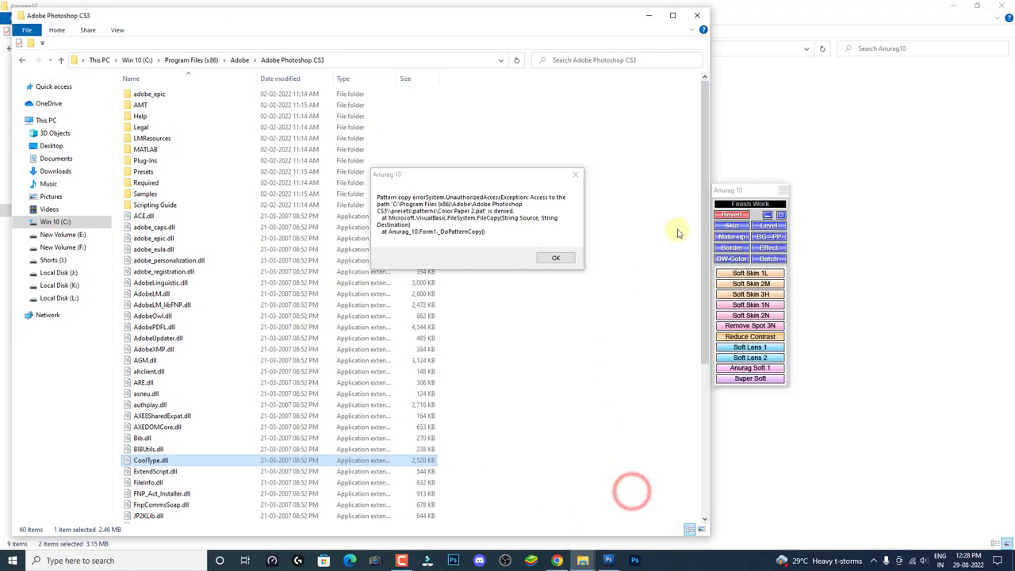
drag(483, 174, 750, 95)
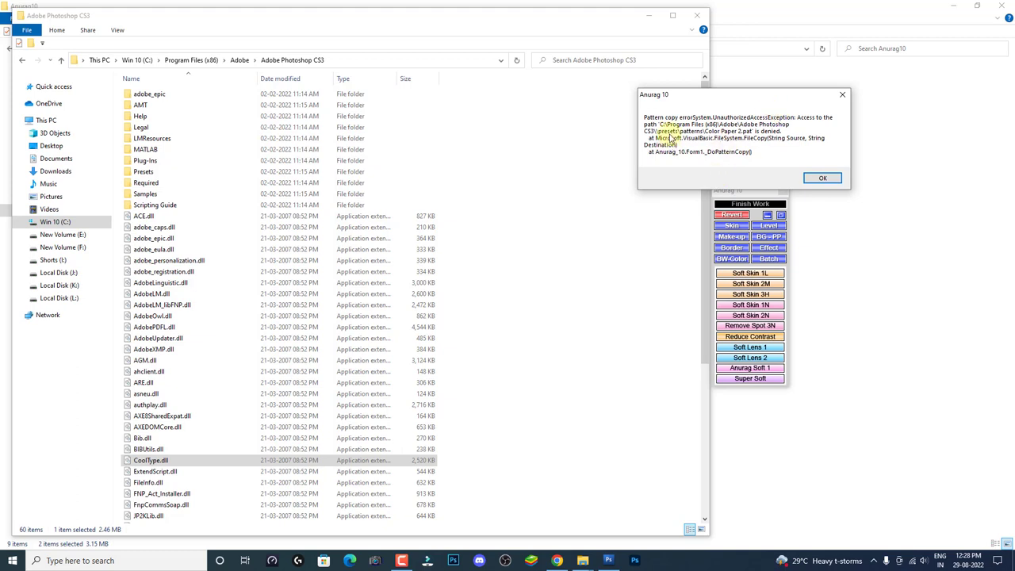
Open the Presets folder inside the Adobe Photoshop CS3 directory.
click(584, 172)
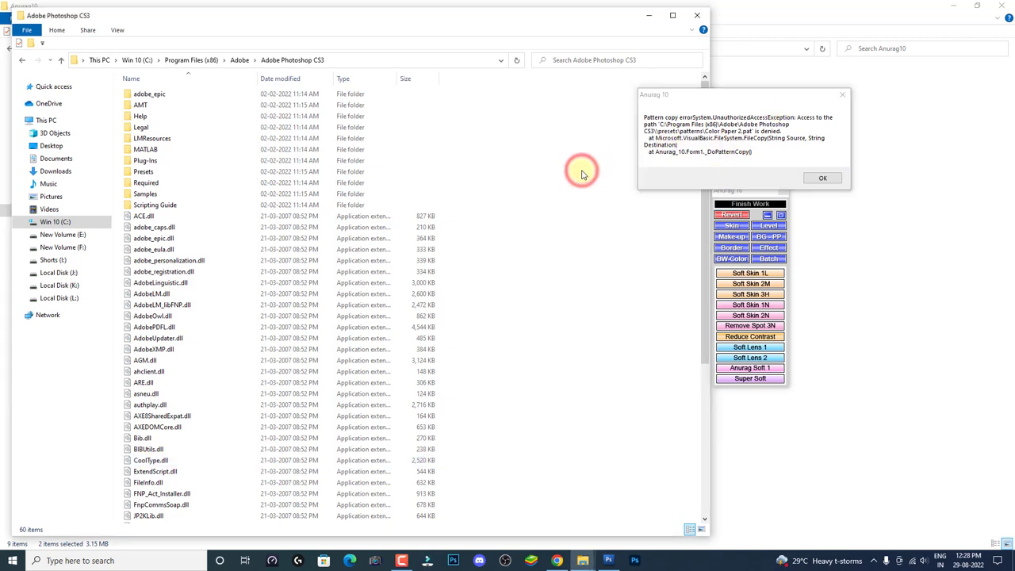
text(pdf)
click(611, 278)
scroll(612, 282, up, 6)
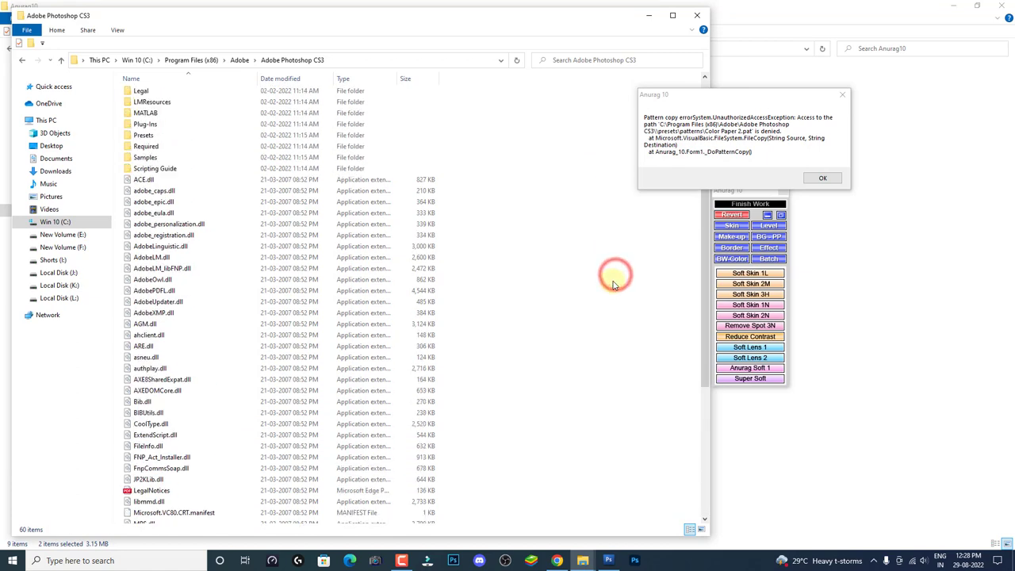
scroll(612, 284, up, 1)
double_click(165, 171)
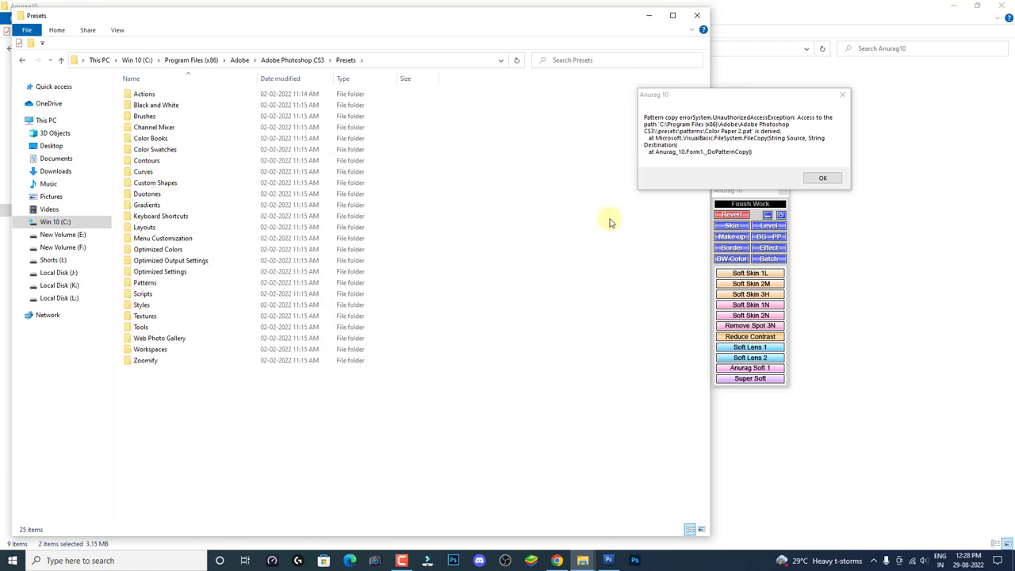
Open the Patterns folder inside Presets.
key(p)
double_click(177, 282)
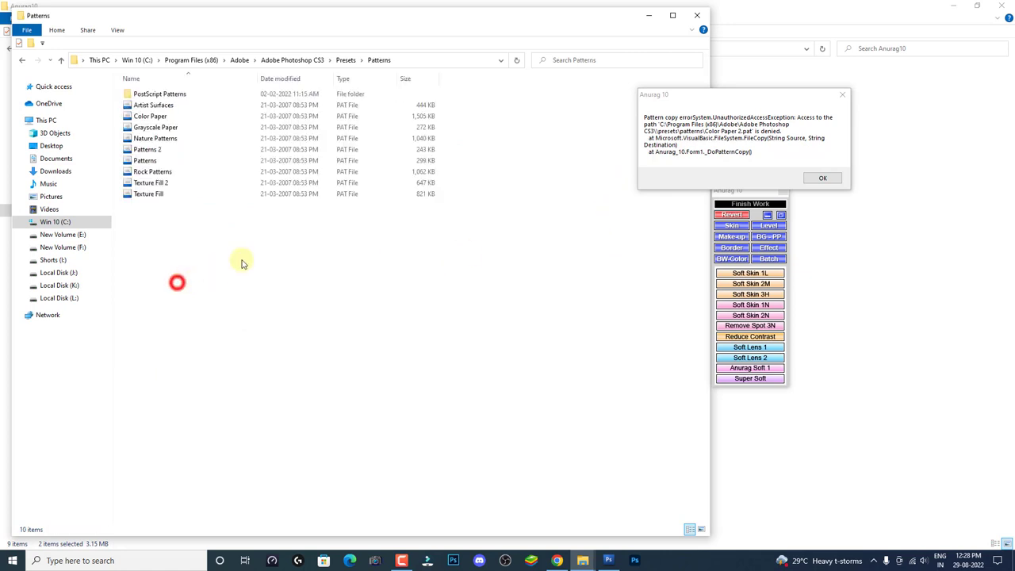
click(453, 241)
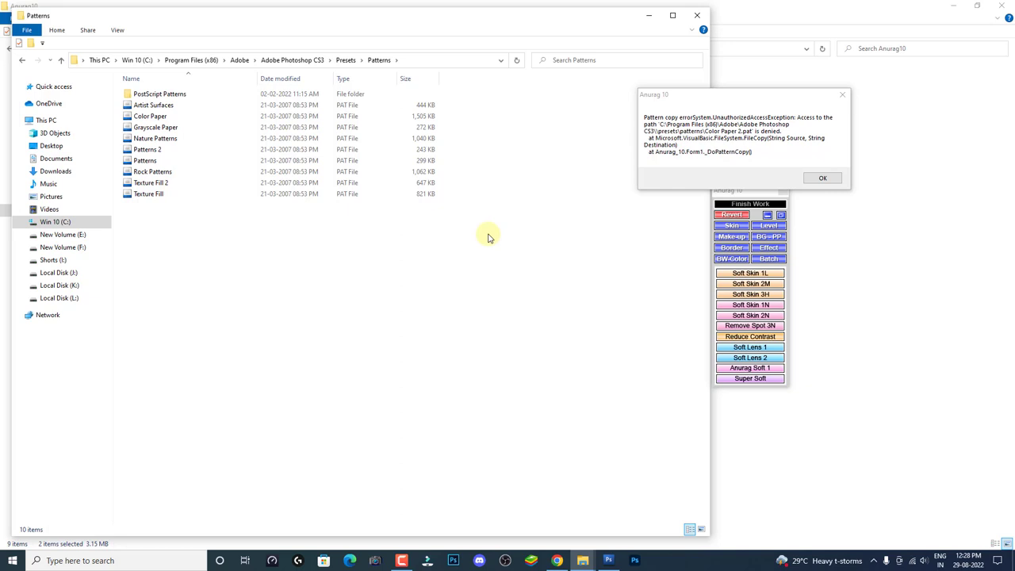
click(151, 116)
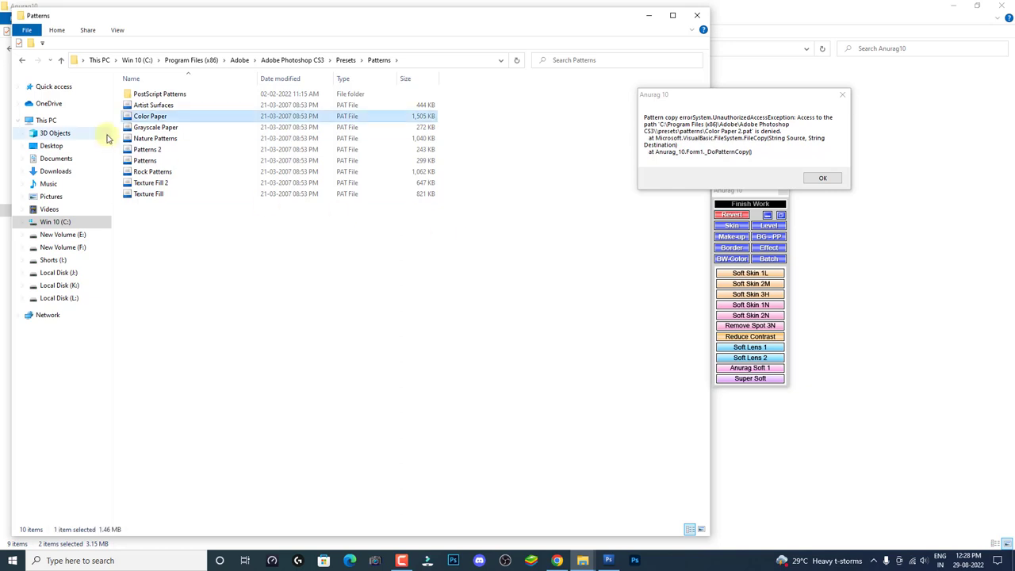
Paste color paper 2 and Default Brushes into Patterns, granting administrator permission.
right_click(276, 291)
click(316, 362)
click(485, 228)
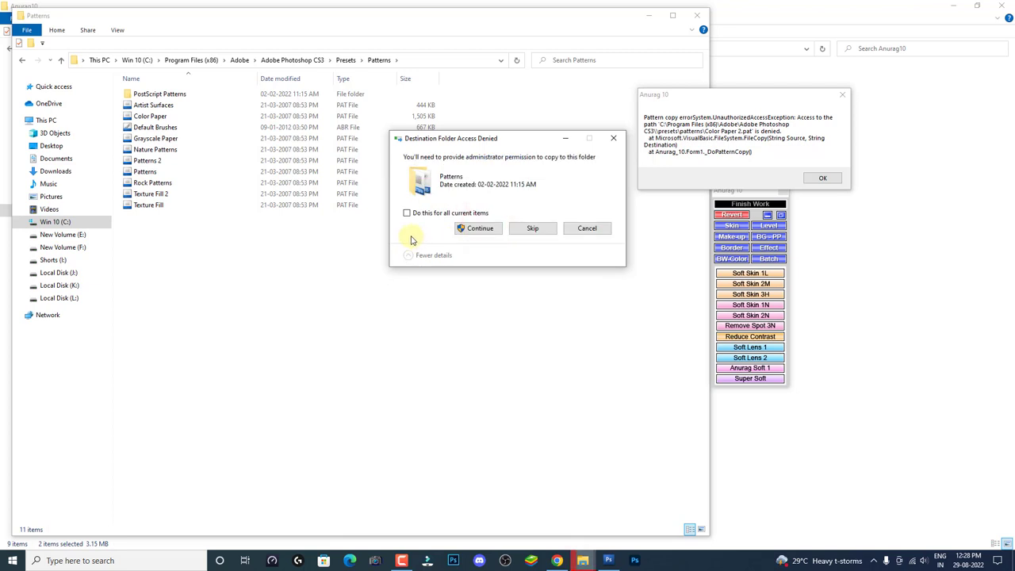
click(476, 228)
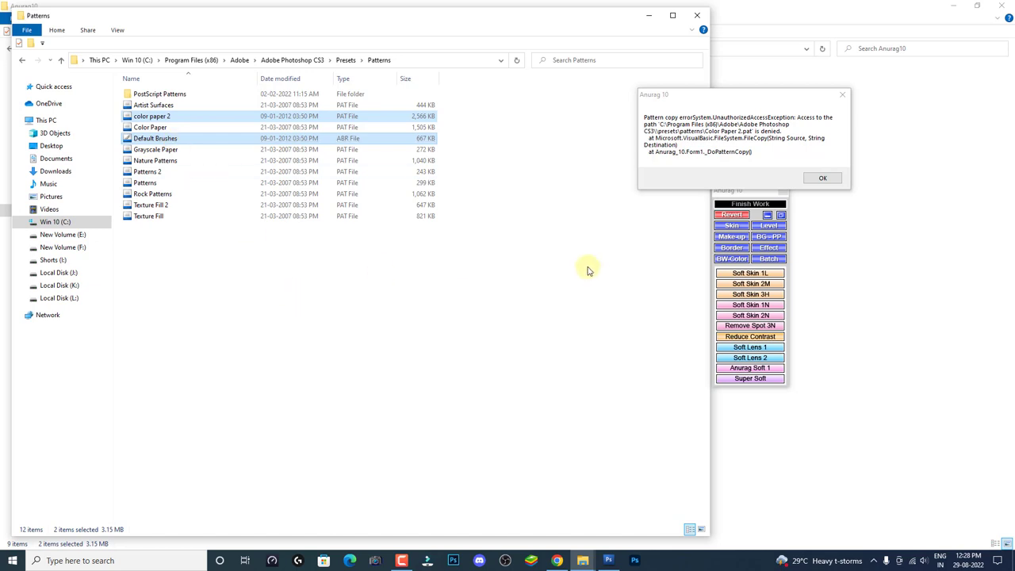
drag(764, 101, 670, 105)
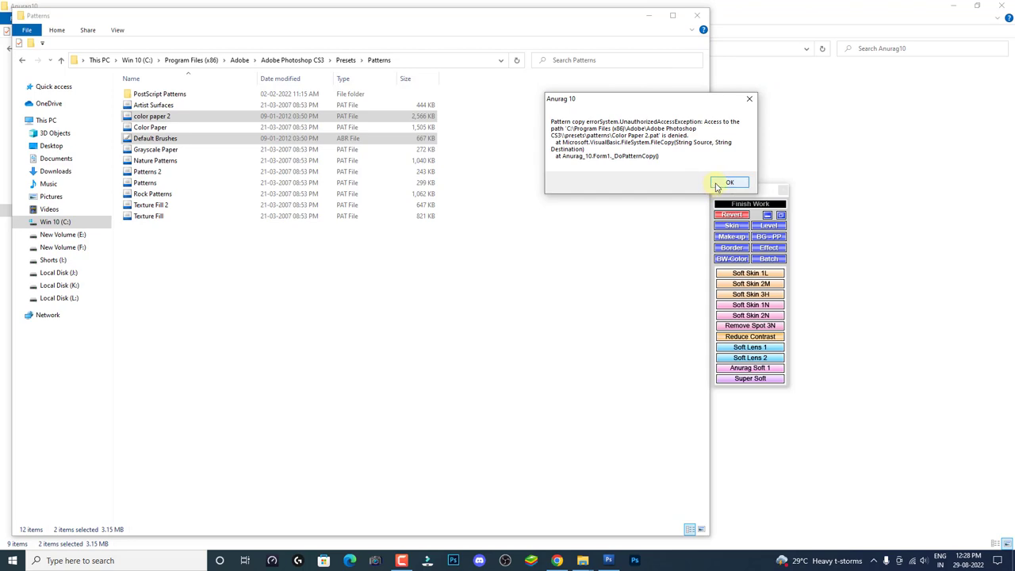
Dismiss the pattern-copy error and relaunch Anurag 10, closing its splash screen.
click(718, 182)
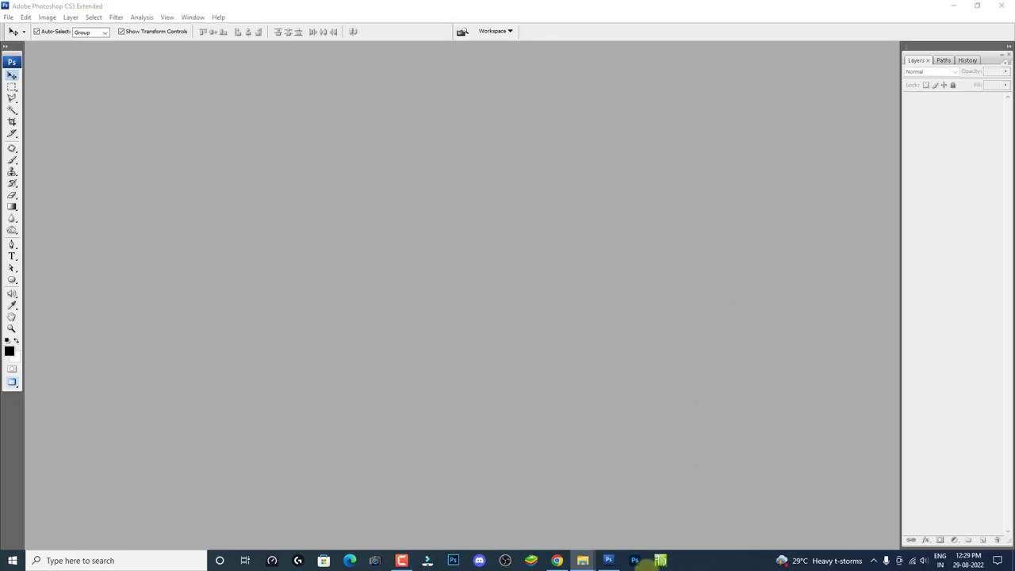
click(660, 557)
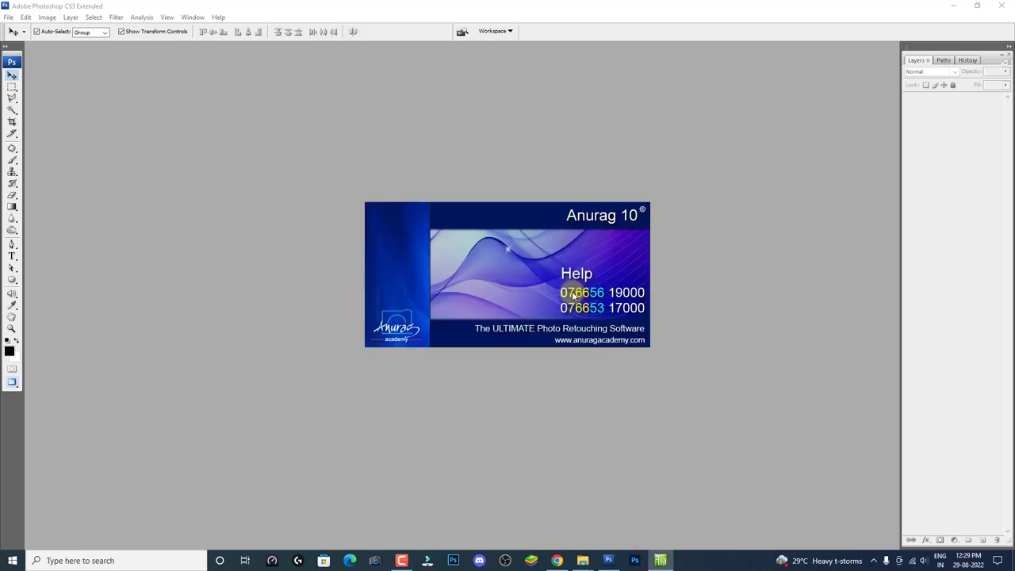
click(555, 271)
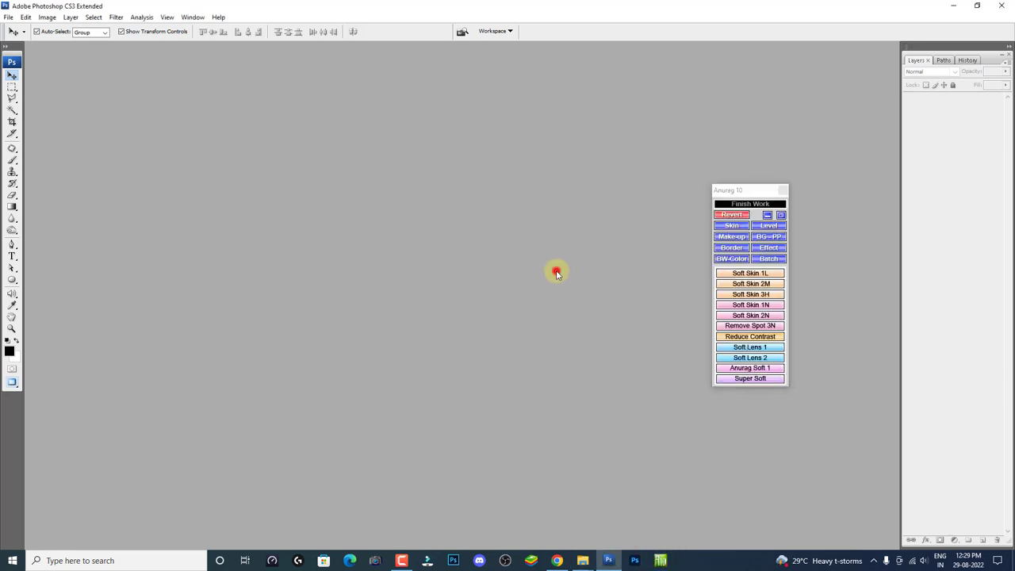
Move the Anurag 10 panel up and right, then switch to the File Explorer windows.
drag(759, 190, 828, 143)
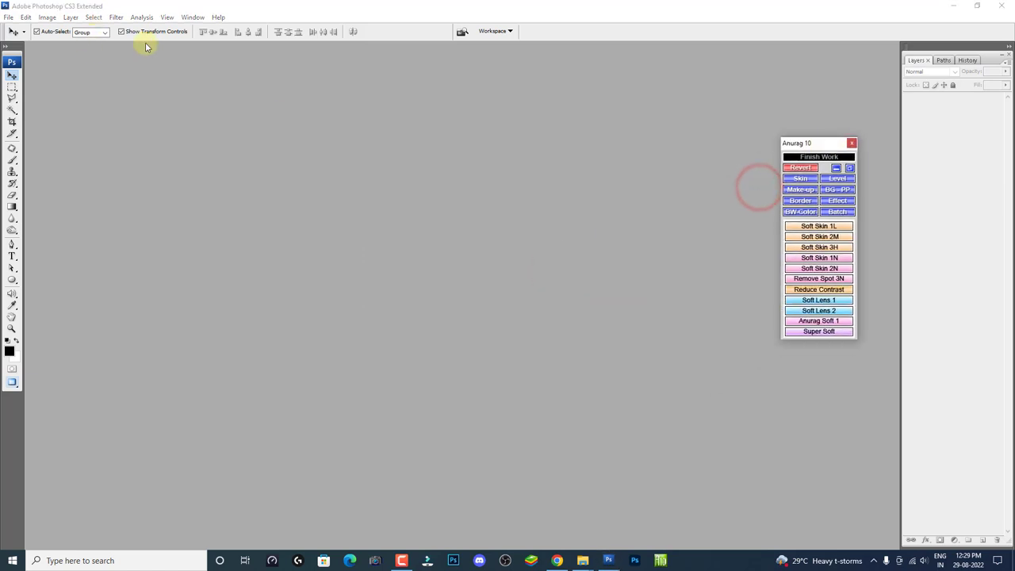
click(16, 17)
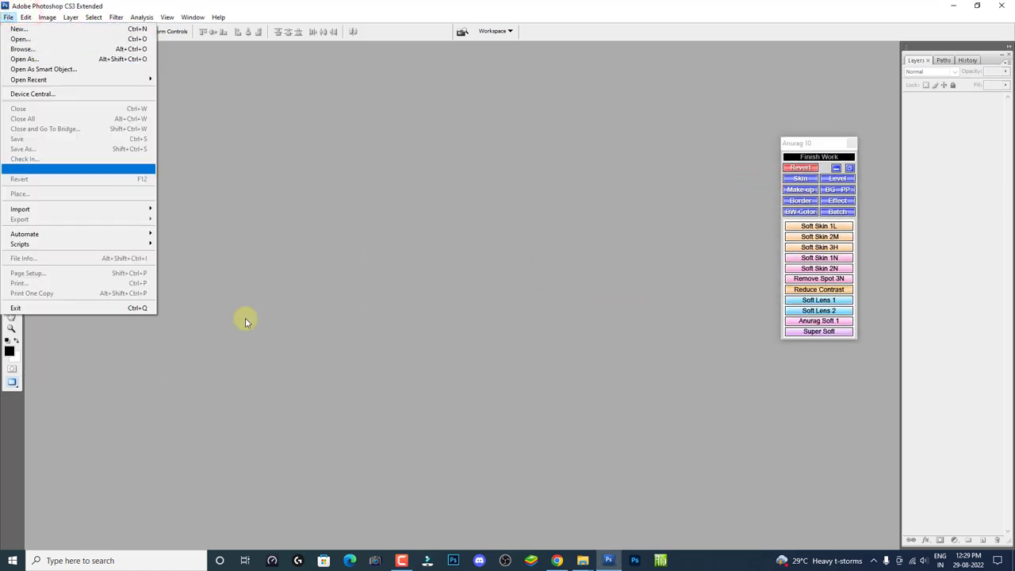
click(582, 560)
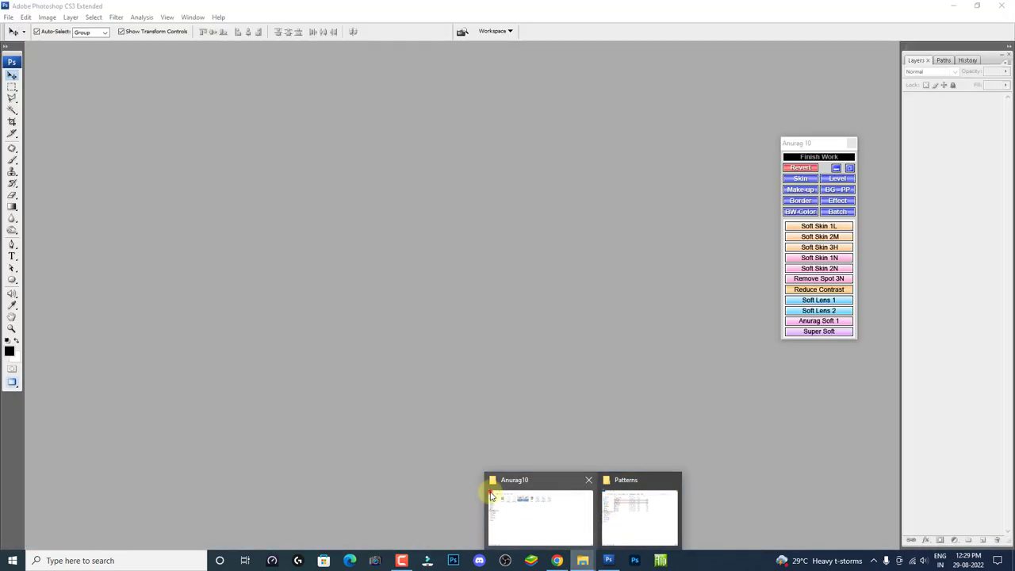
Check the Patterns folder and Anurag10 window in File Explorer, then return to Photoshop.
click(489, 486)
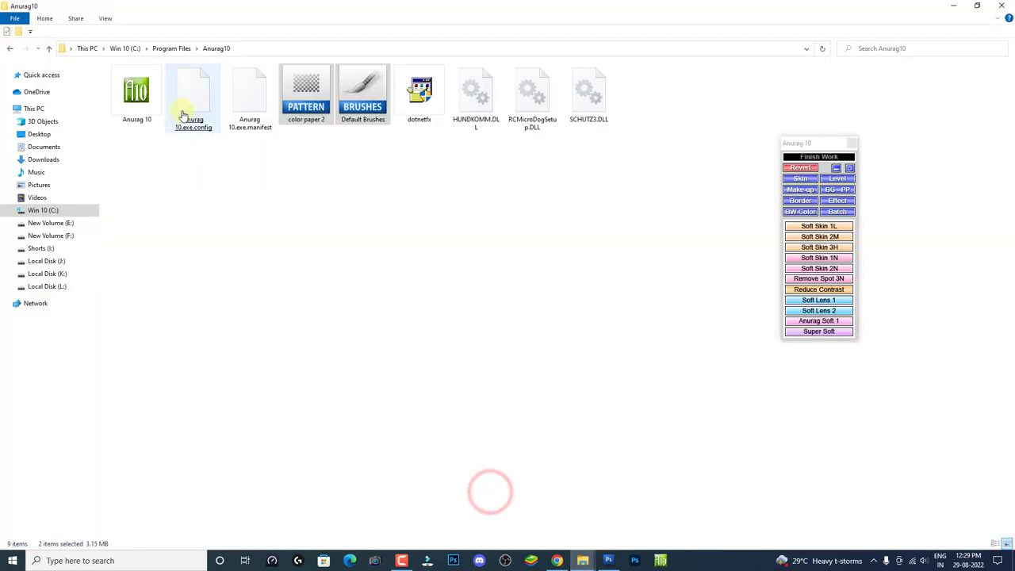
click(582, 560)
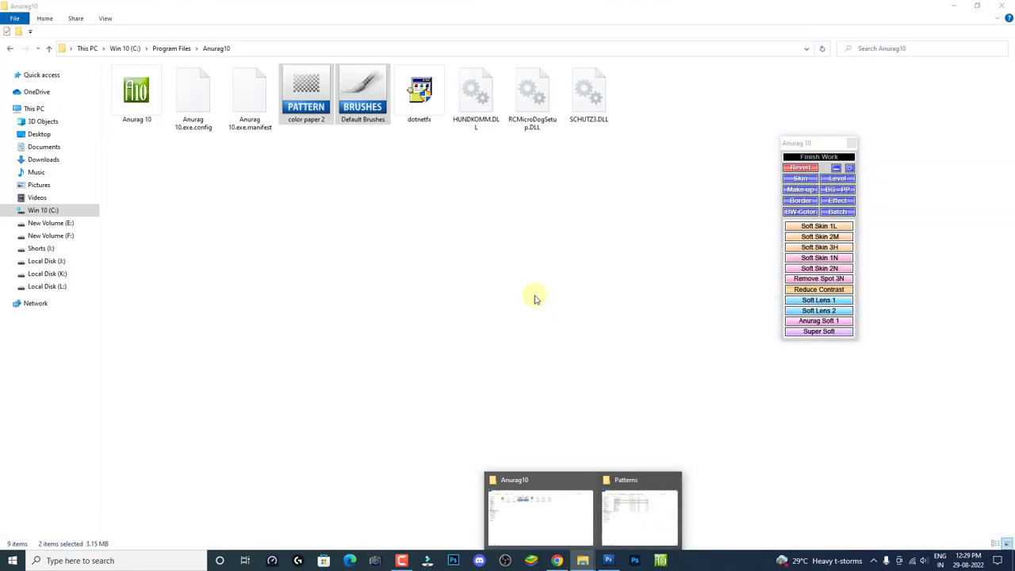
click(534, 296)
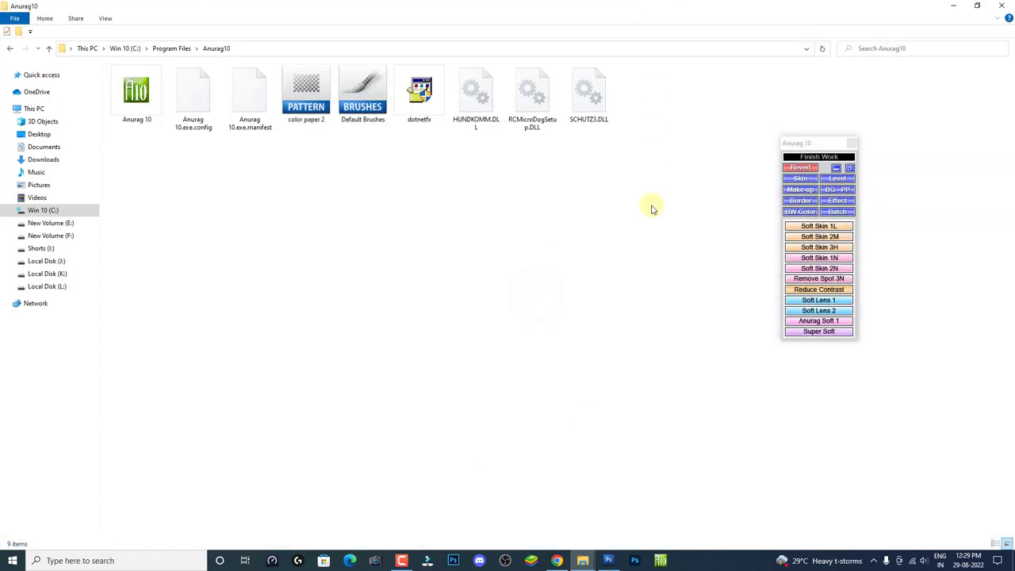
click(608, 560)
Create a new default document and paste the desktop screenshot into it.
key(ctrl+n)
key(Return)
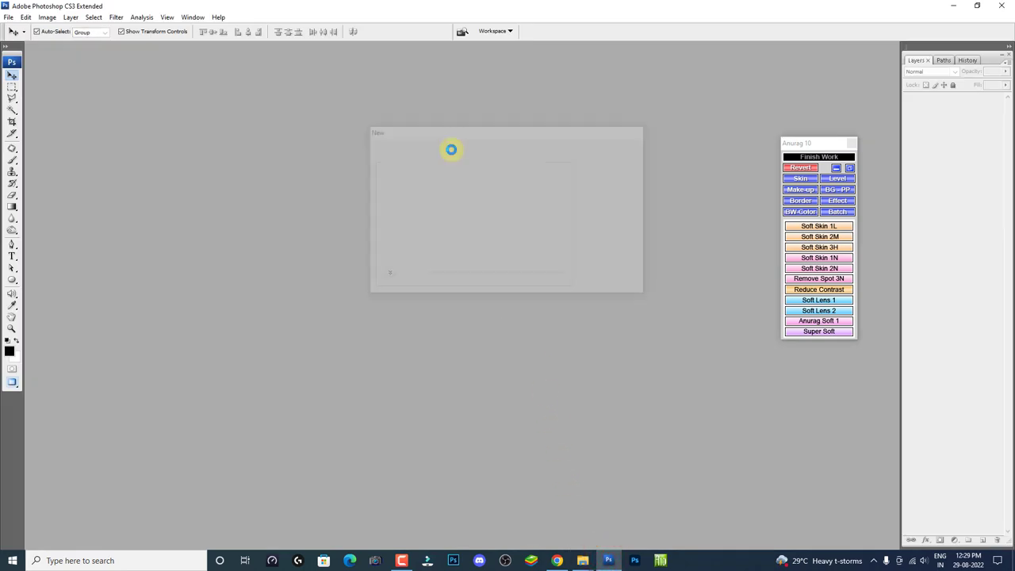
key(ctrl+v)
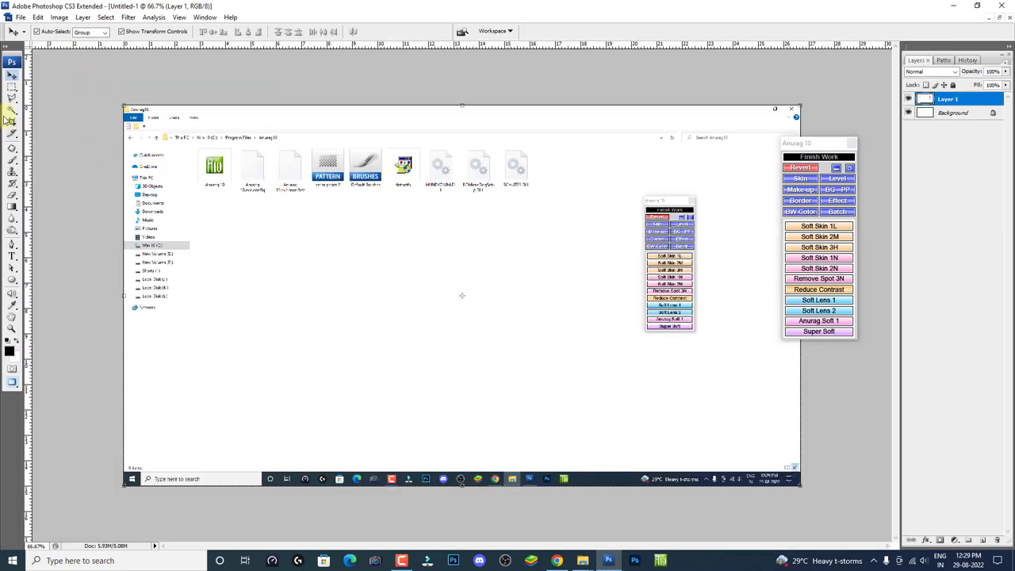
Crop the canvas to a marquee around the A10 icon and zoom in on it.
click(11, 87)
drag(202, 156, 227, 177)
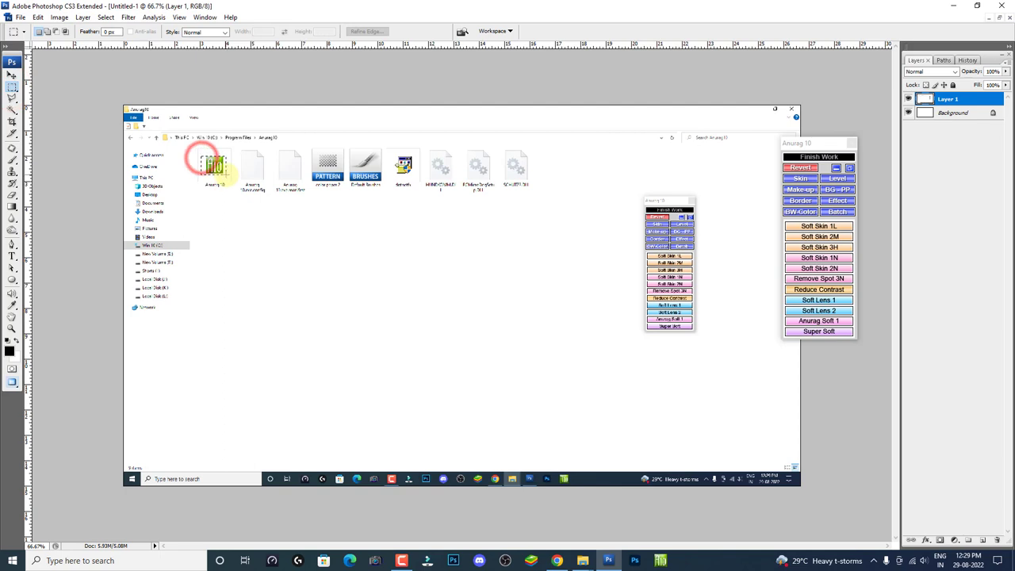
click(60, 16)
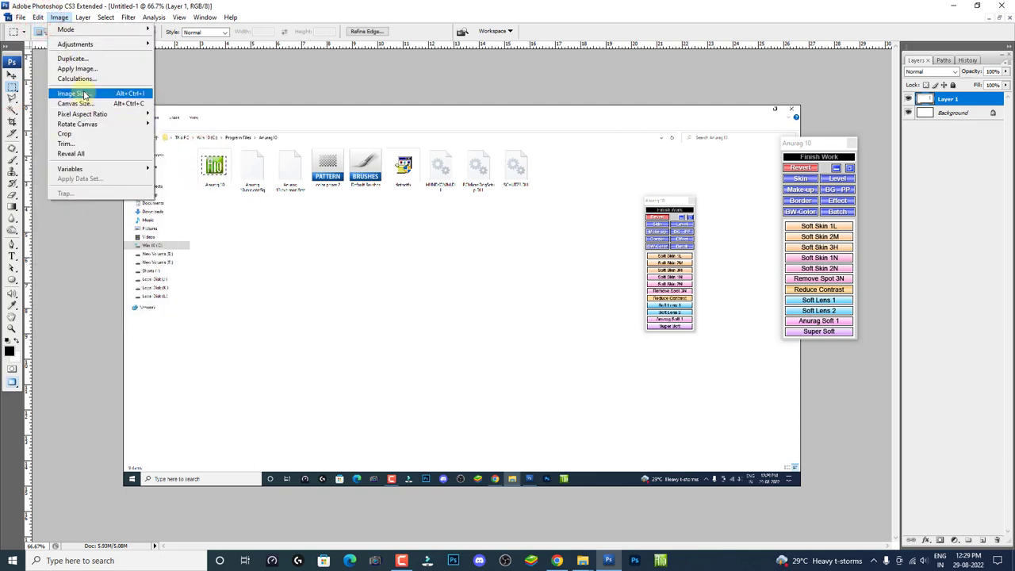
click(87, 133)
click(275, 165)
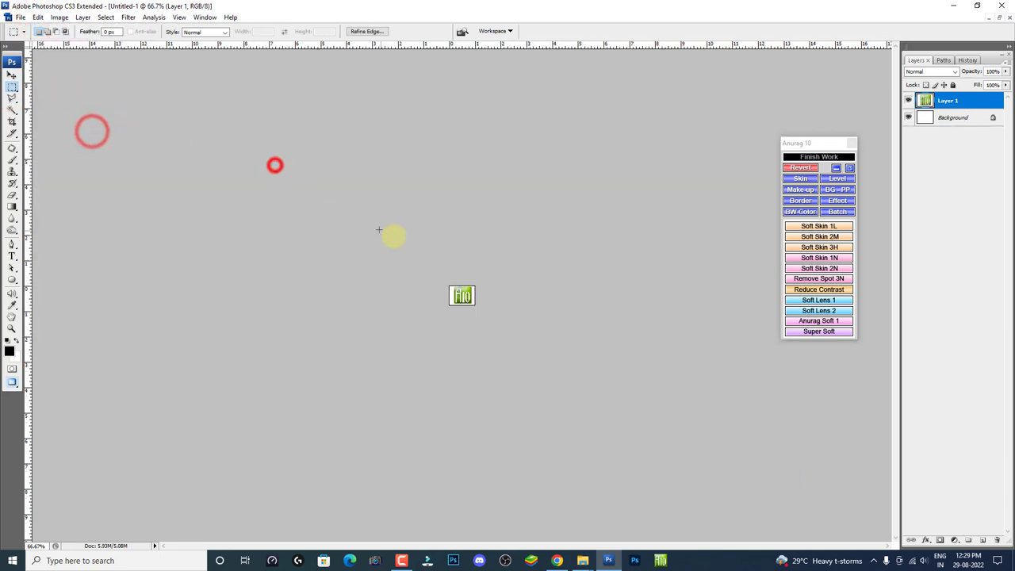
key(ctrl+0)
key(v)
key(ctrl+minus)
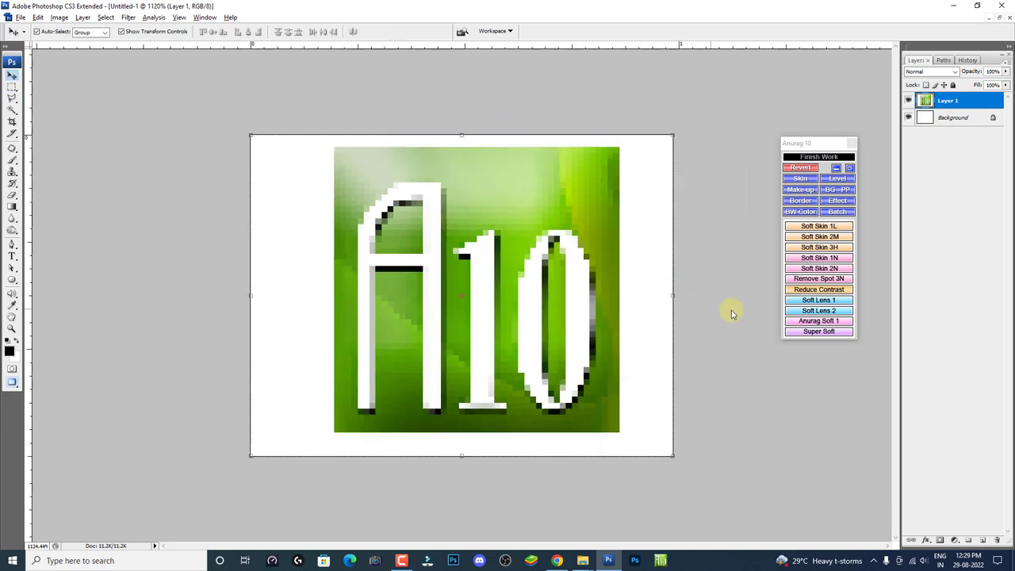
Choose Anurag 10 border 03 and apply it at 4X6 size.
click(799, 200)
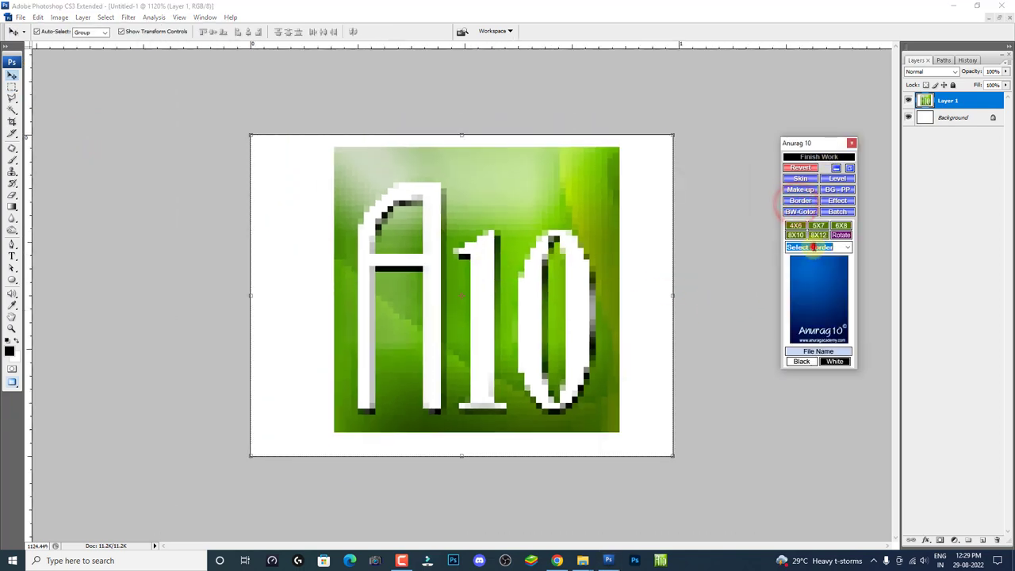
click(839, 249)
click(840, 269)
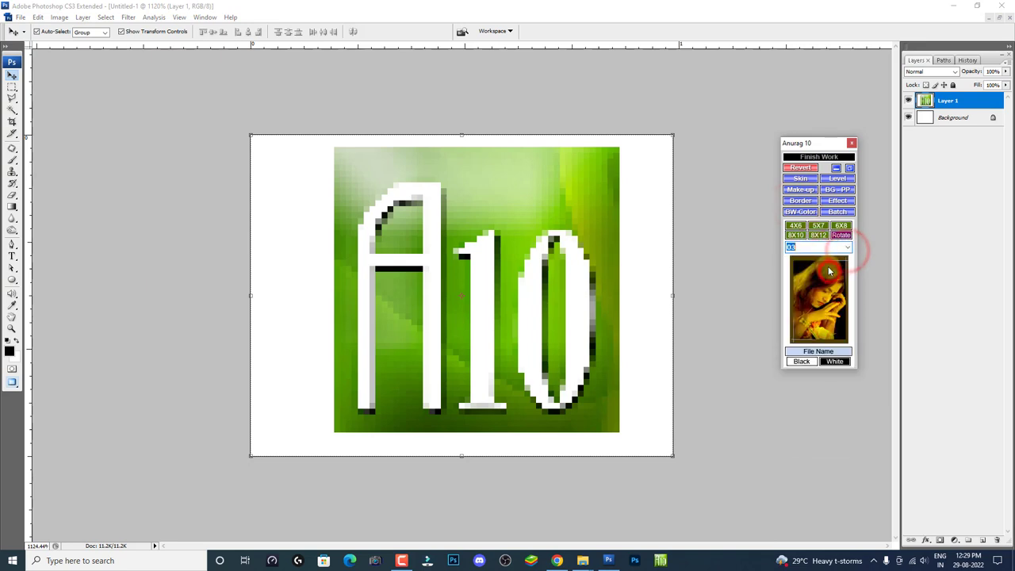
click(798, 227)
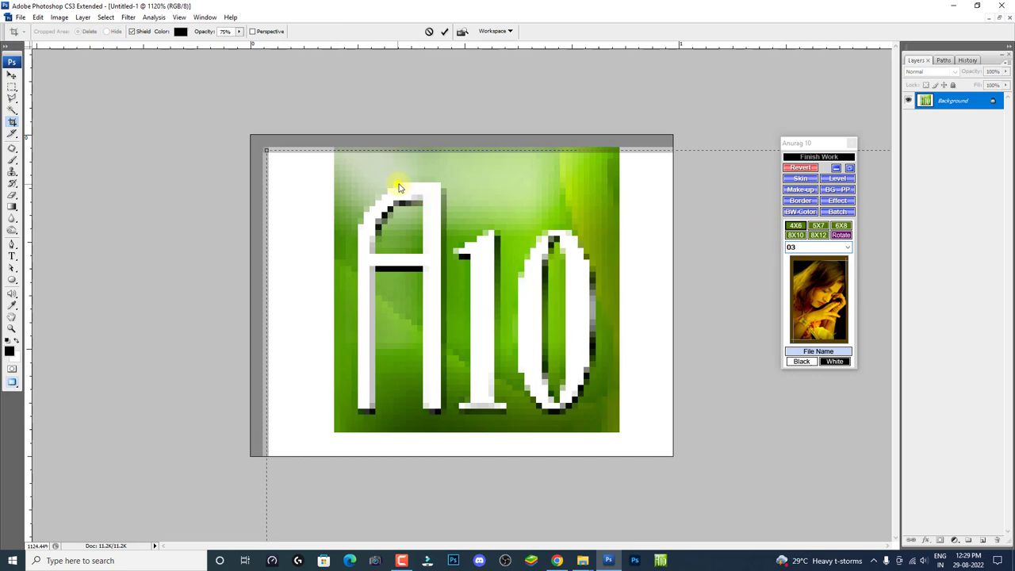
Fit the crop box around the icon, commit it, and confirm the border fill.
click(414, 186)
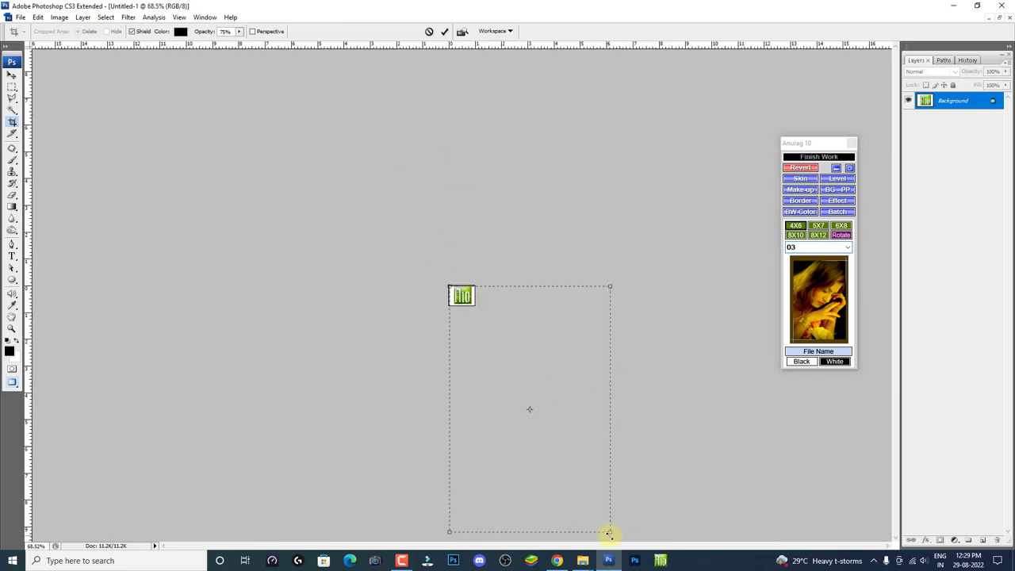
drag(607, 535, 468, 315)
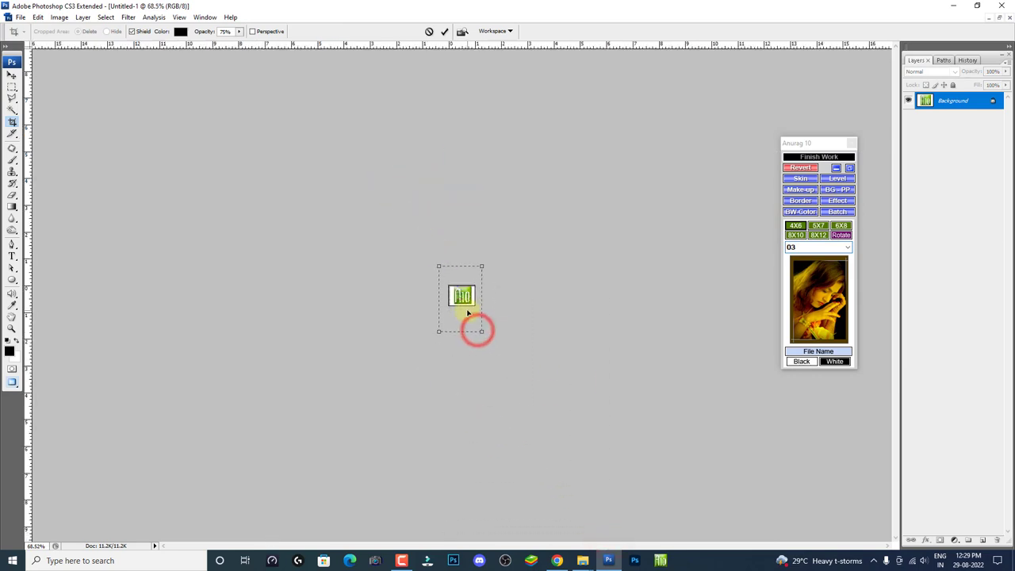
double_click(468, 312)
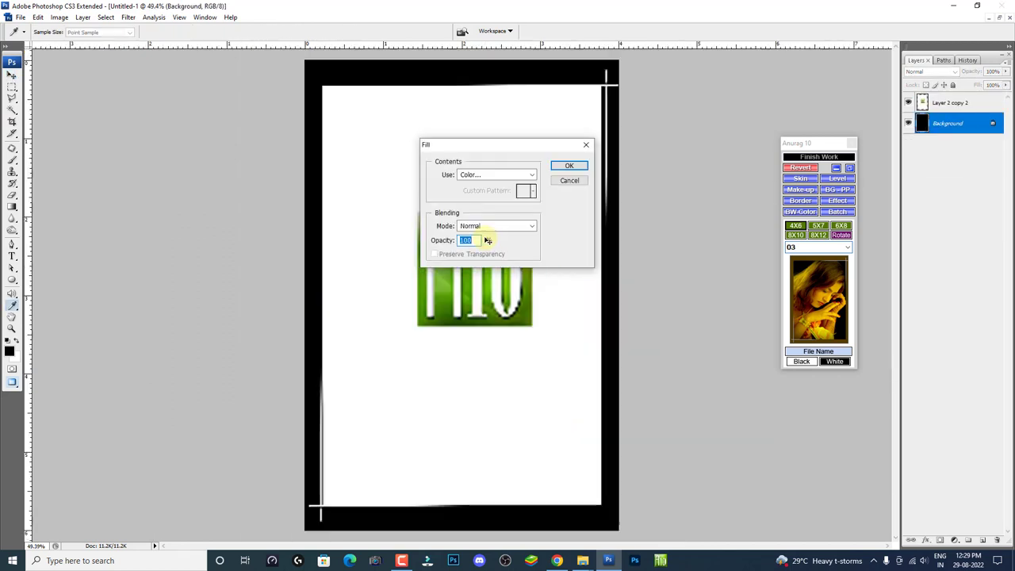
click(579, 165)
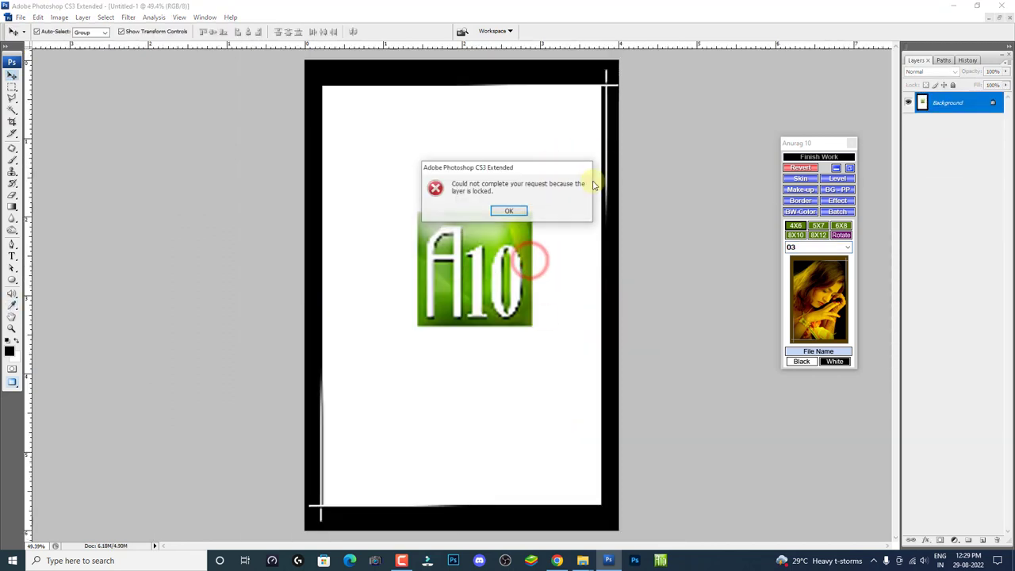
click(508, 207)
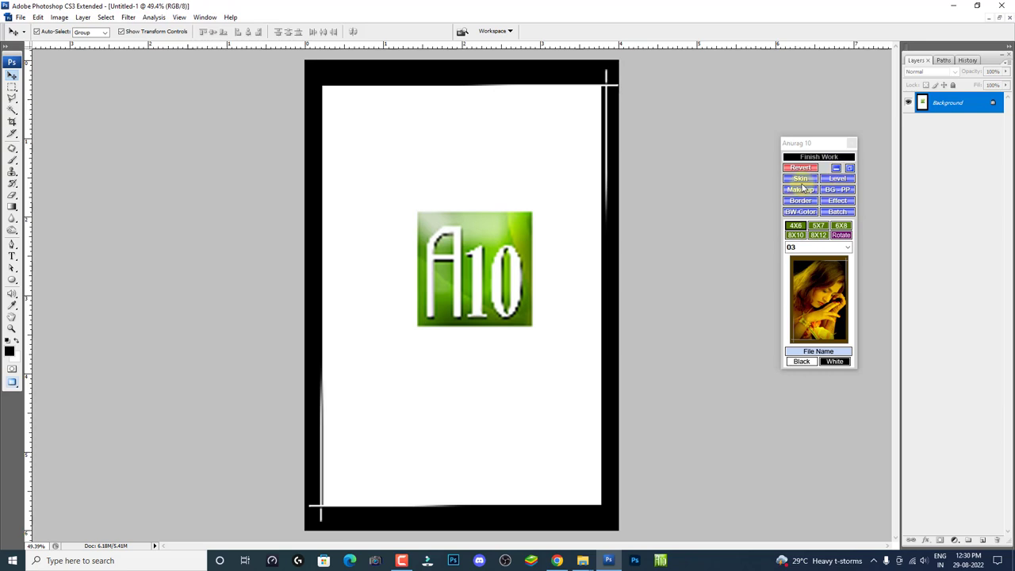
Browse Anurag 10's Skin, Level, Make-up, BG-PP, Effect and Batch sections, ending on Skin.
click(801, 180)
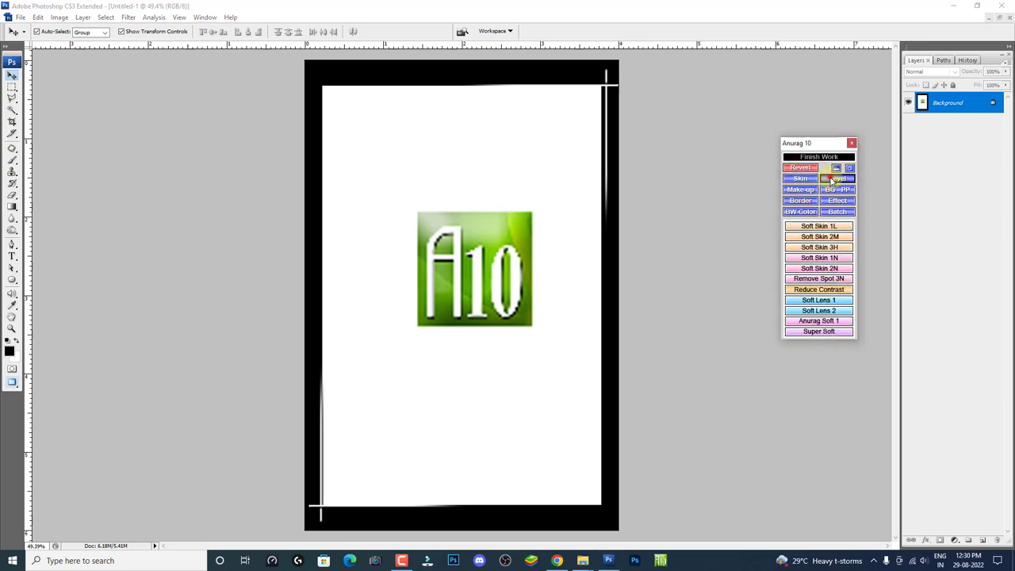
click(836, 178)
click(800, 189)
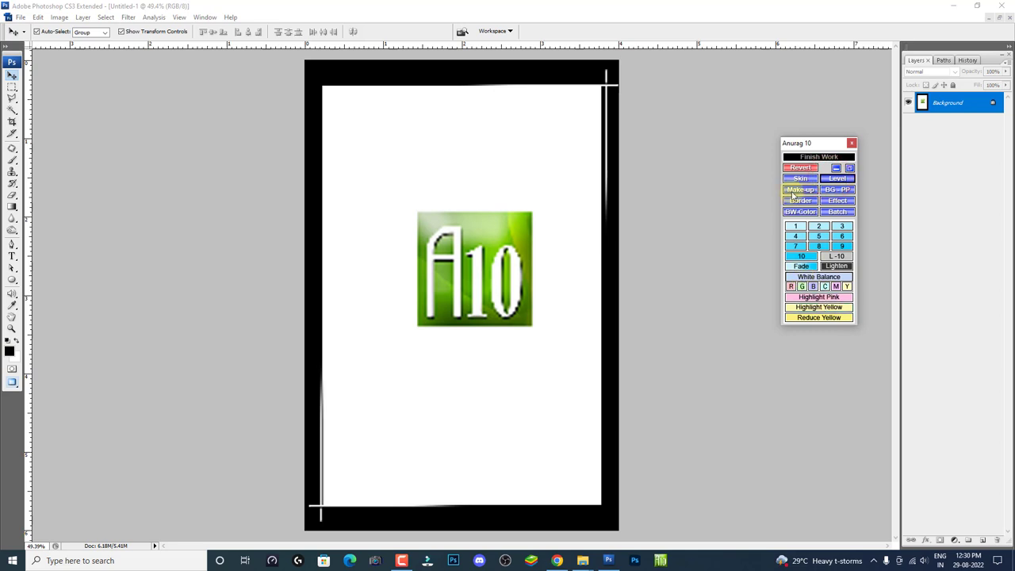
click(832, 190)
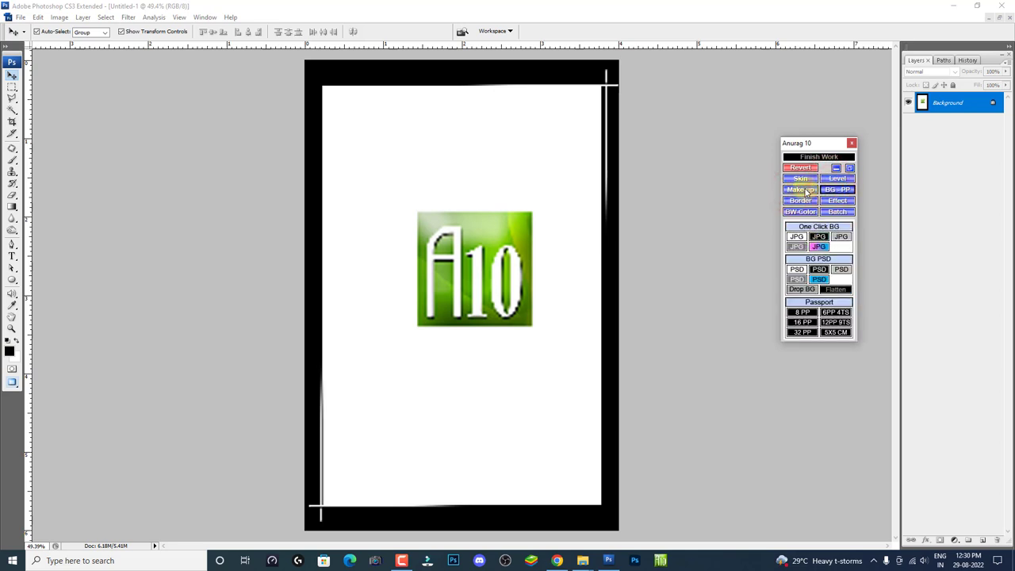
click(801, 201)
click(837, 200)
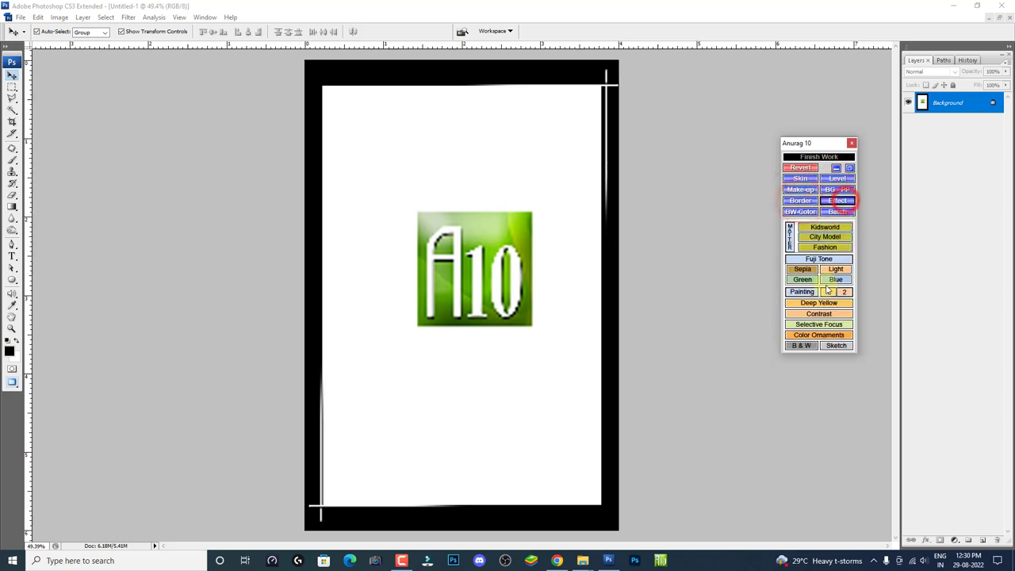
click(802, 213)
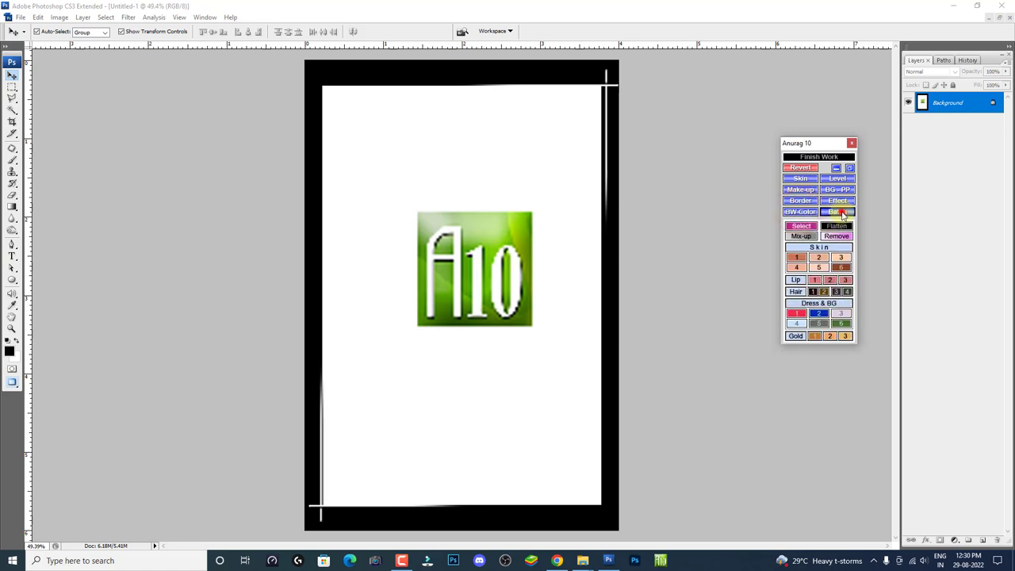
click(803, 177)
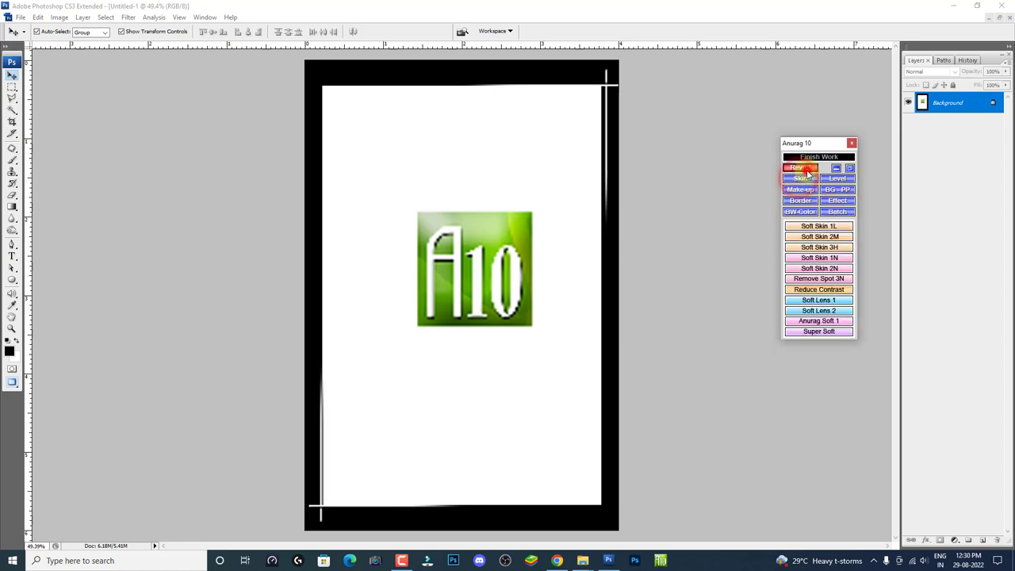
click(849, 168)
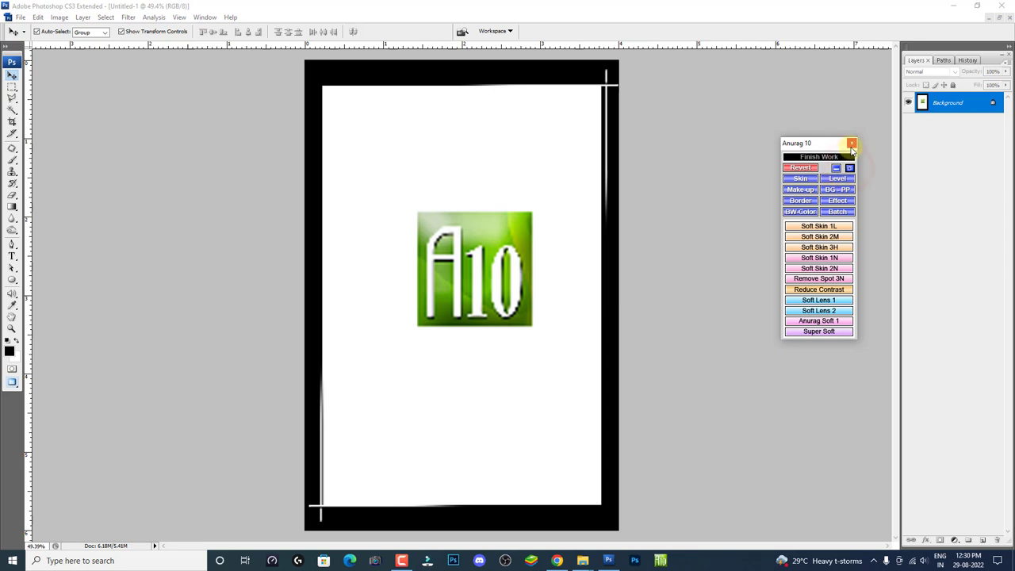
Close the Anurag 10 panel, then close the bordered A10 test document without saving.
click(851, 144)
click(17, 16)
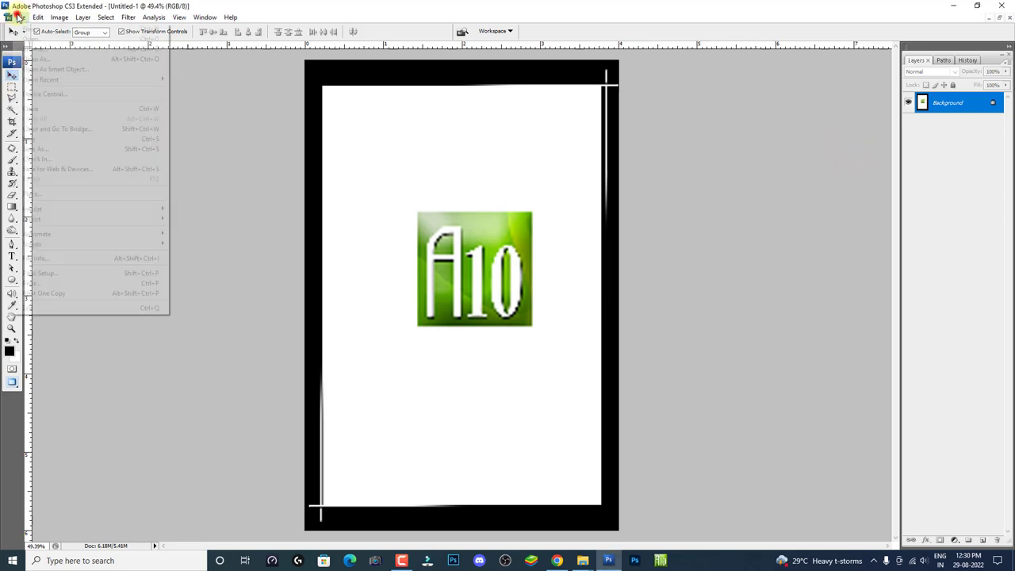
click(50, 109)
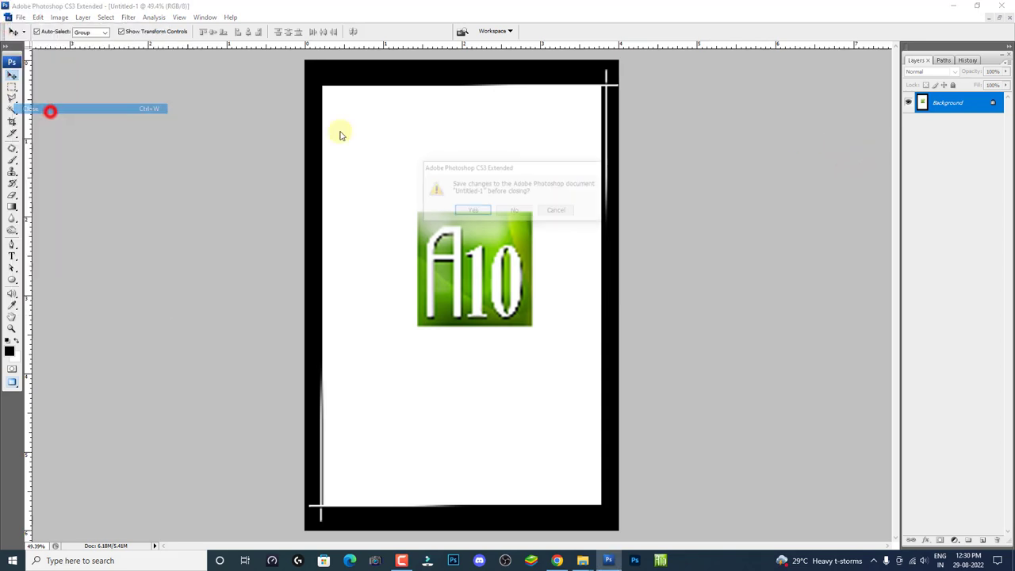
click(510, 214)
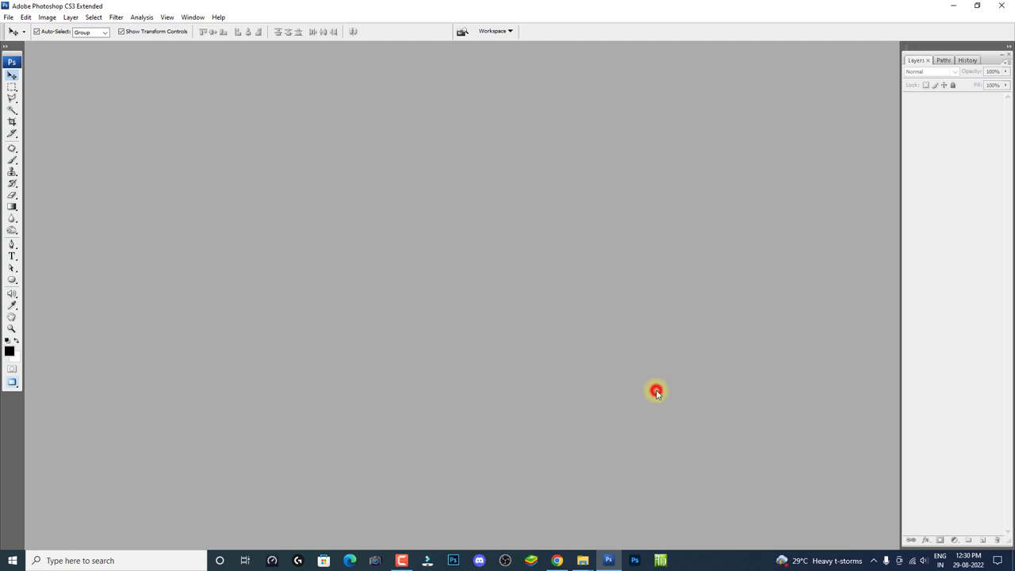
click(657, 392)
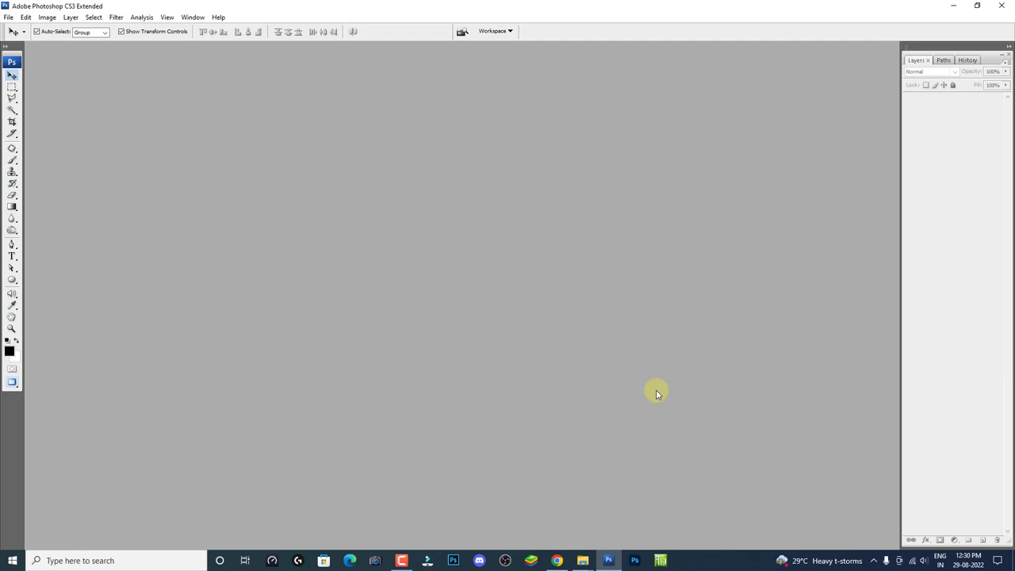